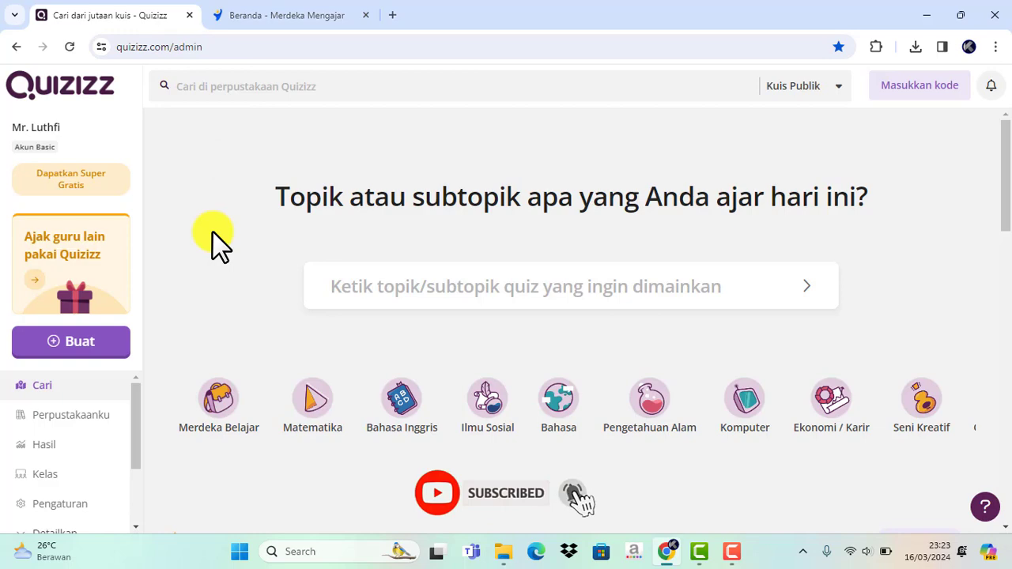
- Start creating a new quiz with AI from an uploaded document (Unggah dokumen)
{"action": "left_click", "coordinate": [94, 348]}
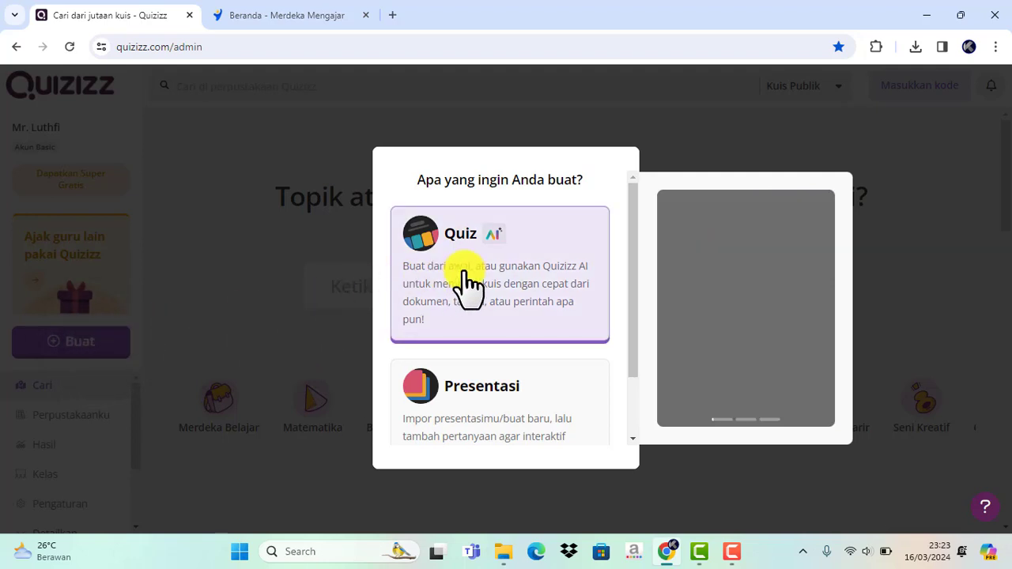
{"action": "left_click", "coordinate": [486, 266]}
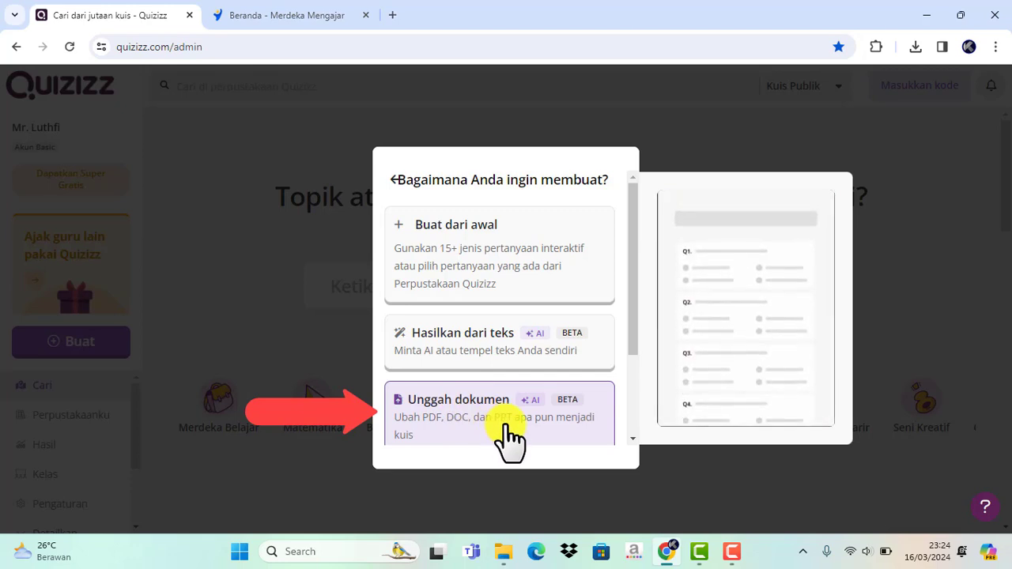
{"action": "scroll", "coordinate": [507, 435], "scroll_direction": "down", "scroll_amount": 1}
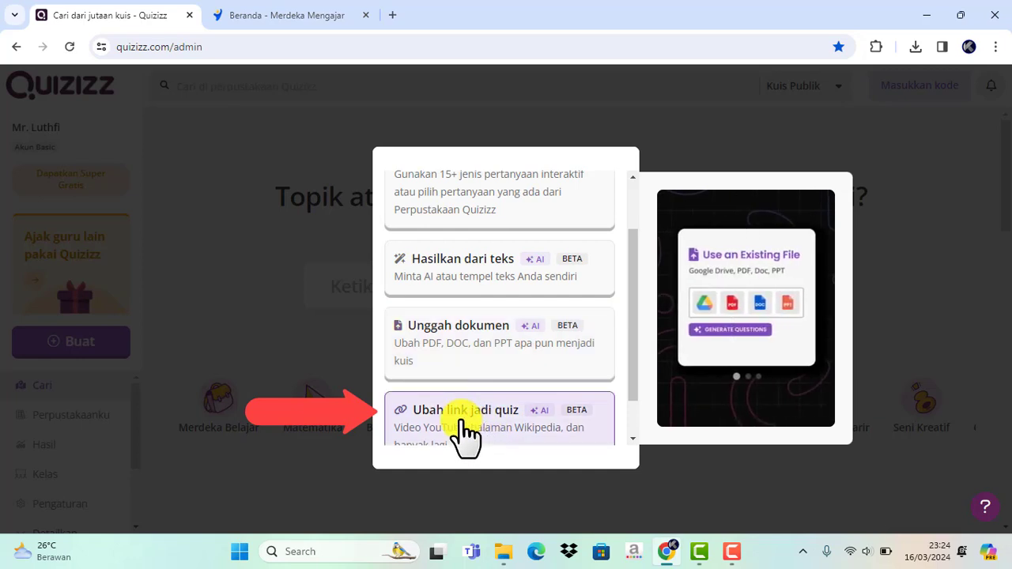
{"action": "scroll", "coordinate": [461, 435], "scroll_direction": "down", "scroll_amount": 1}
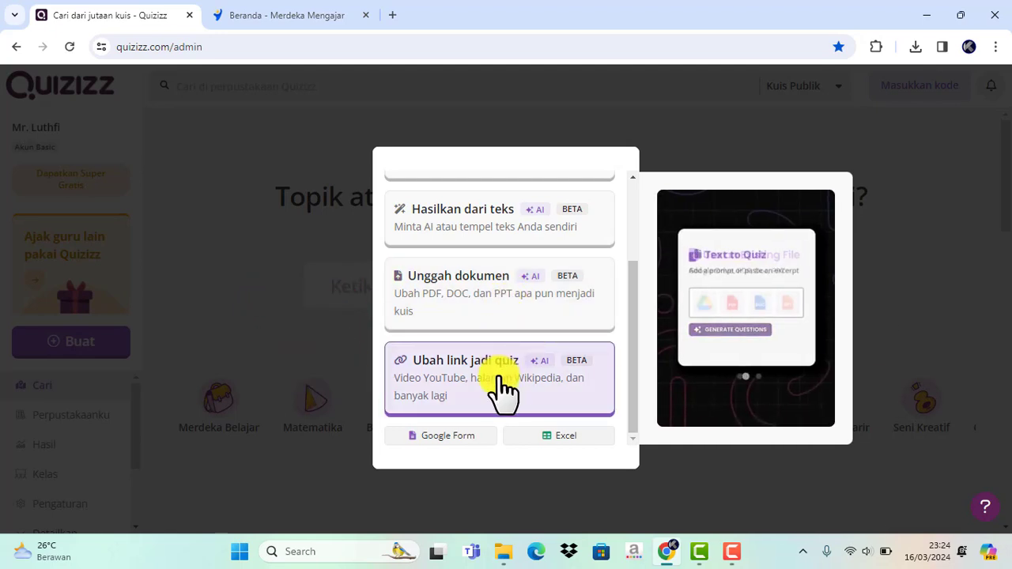
{"action": "left_click", "coordinate": [480, 290]}
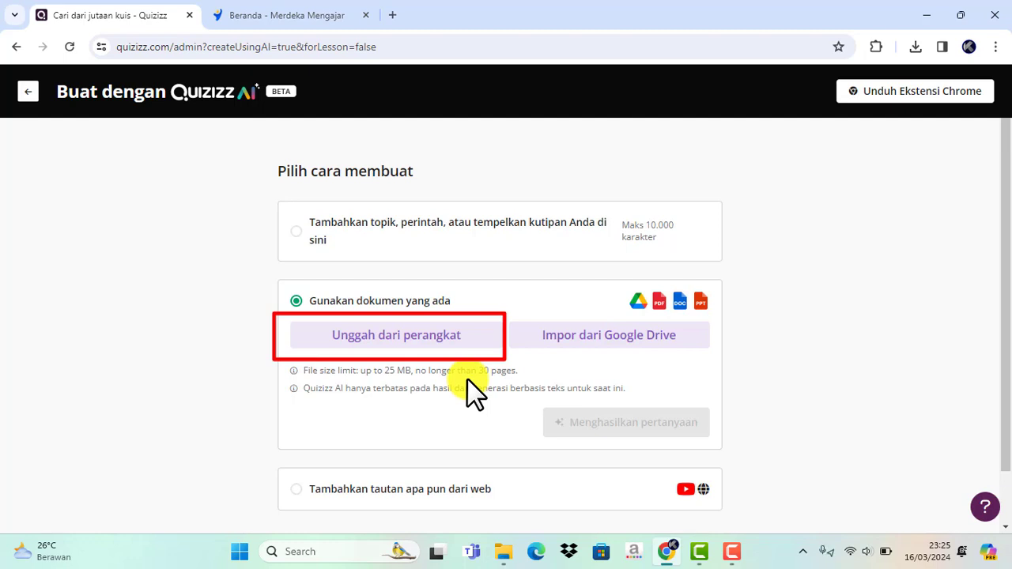
- Upload the PDF "Modul Ajar DDTPFL_Elemen Menggunakan Perkakas Bengkel kelas 10" from the device's Documents folder as the quiz source
{"action": "left_click", "coordinate": [409, 341]}
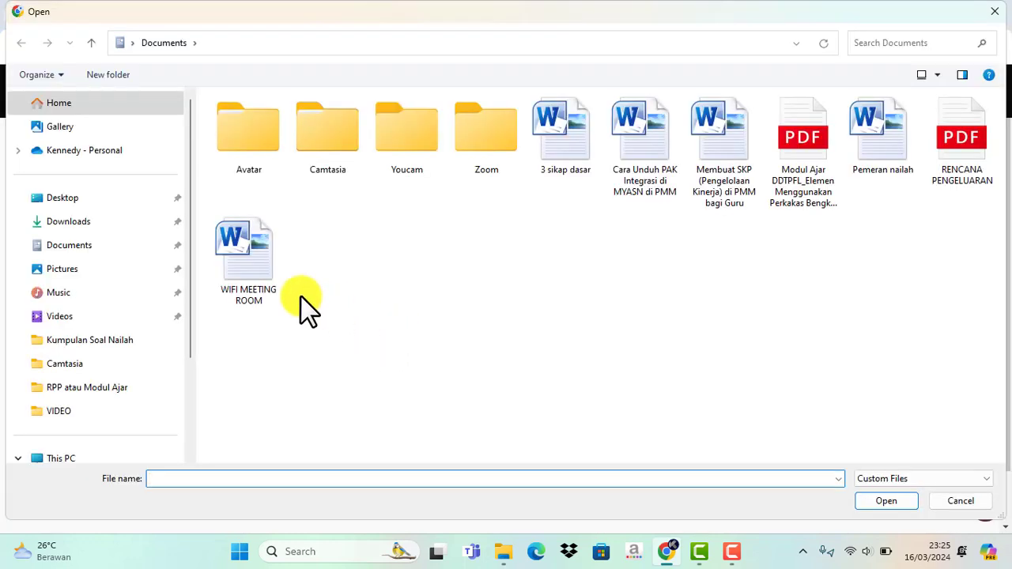
{"action": "left_click", "coordinate": [77, 244]}
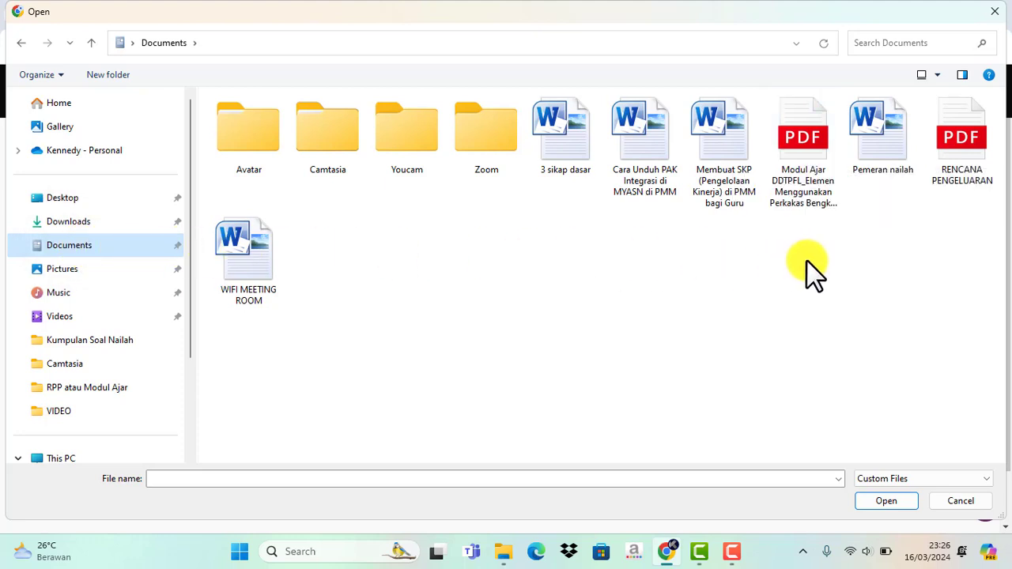
{"action": "left_click", "coordinate": [801, 141]}
{"action": "left_click", "coordinate": [887, 500]}
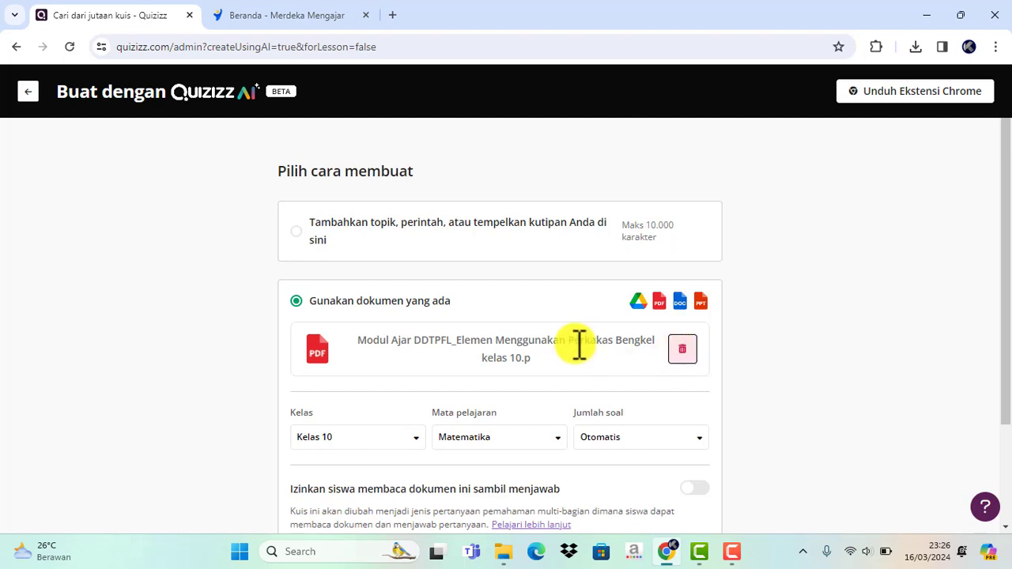
- Set the quiz's class to Kelas 10 and its subject to Spesialisasi
{"action": "scroll", "coordinate": [522, 356], "scroll_direction": "down", "scroll_amount": 1}
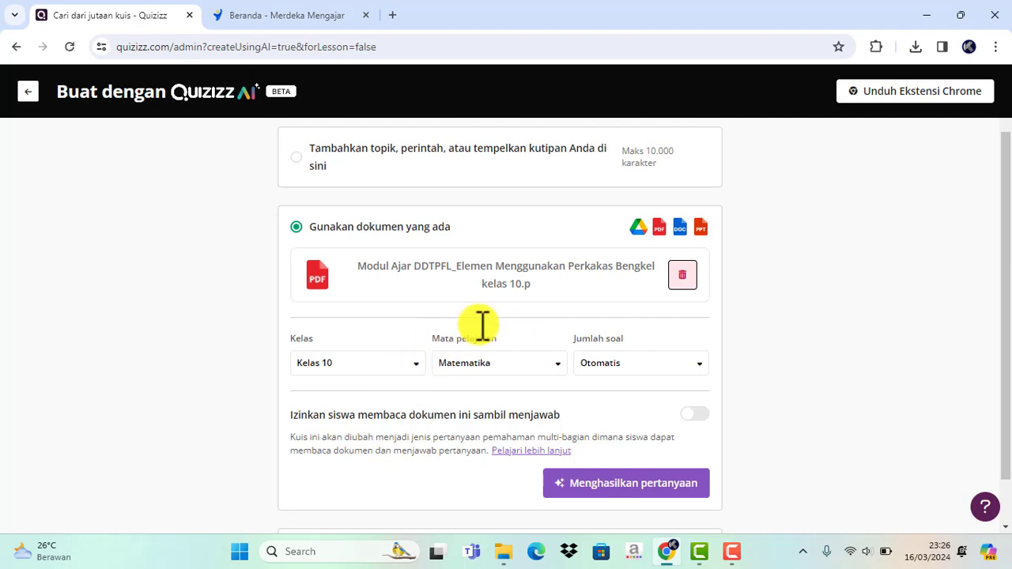
{"action": "left_click", "coordinate": [412, 365]}
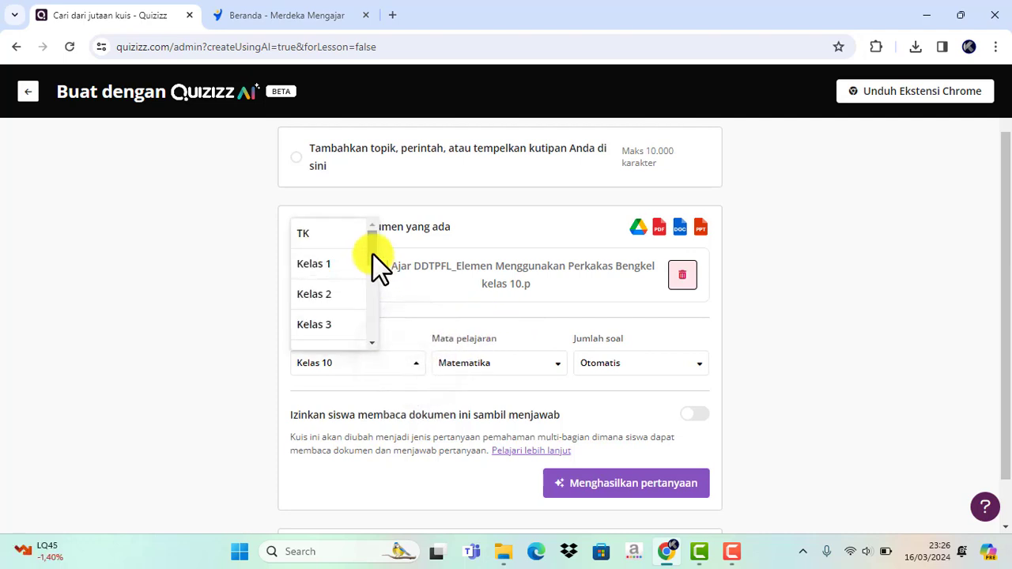
{"action": "left_click_drag", "start_coordinate": [372, 252], "coordinate": [371, 321]}
{"action": "left_click", "coordinate": [327, 297]}
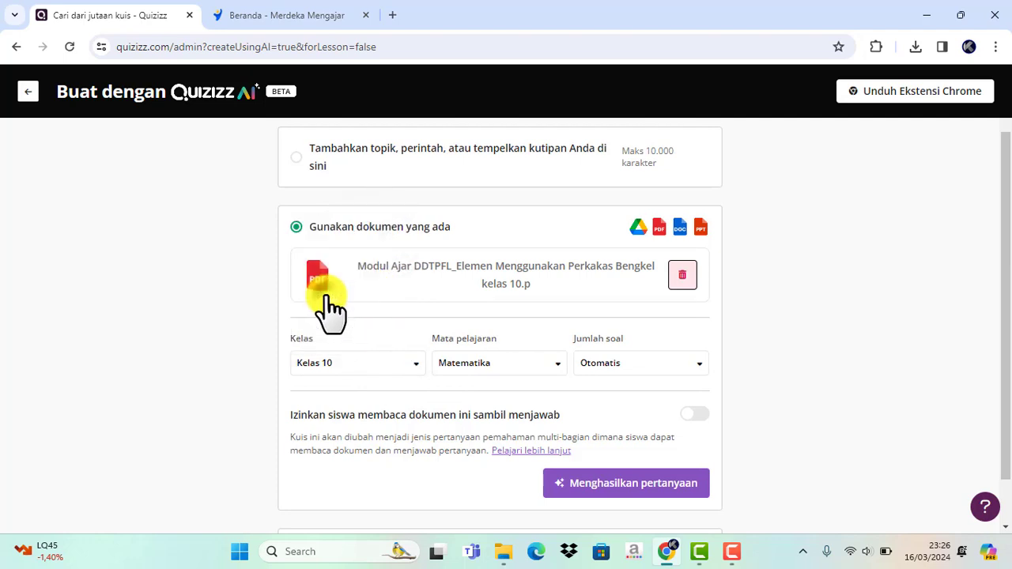
{"action": "left_click", "coordinate": [557, 364]}
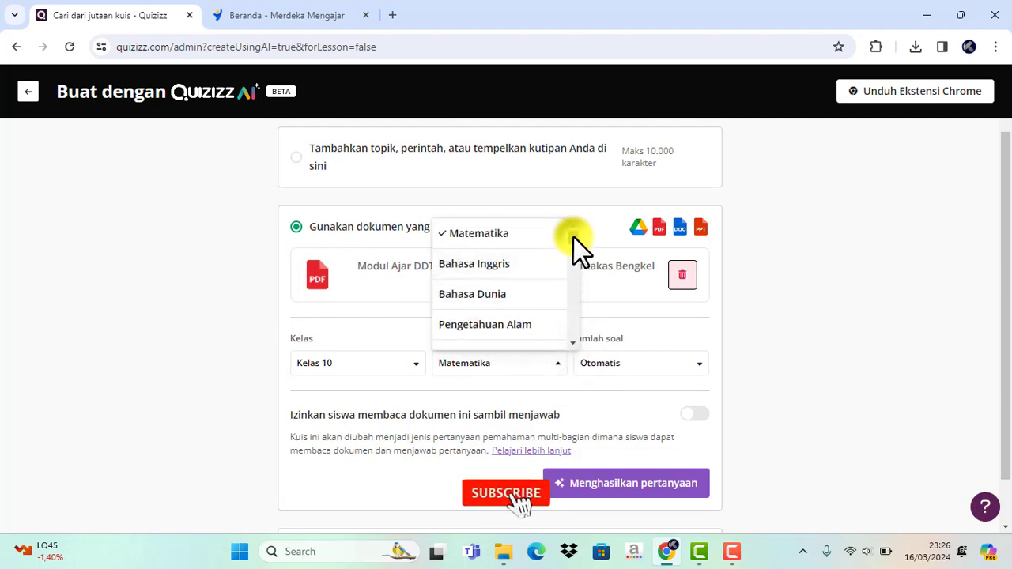
{"action": "scroll", "coordinate": [575, 249], "scroll_direction": "down", "scroll_amount": 3}
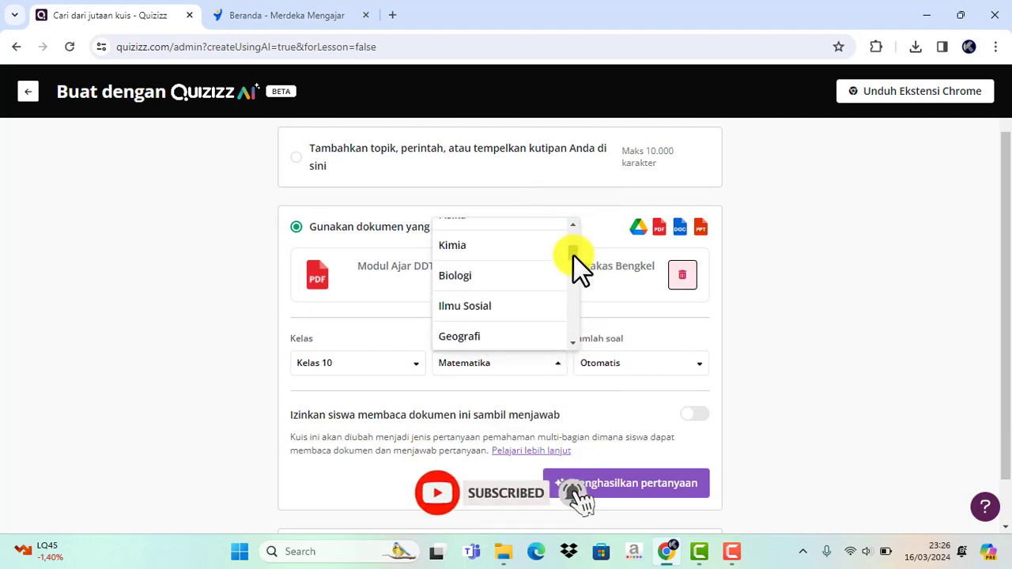
{"action": "left_click_drag", "start_coordinate": [574, 251], "coordinate": [575, 347]}
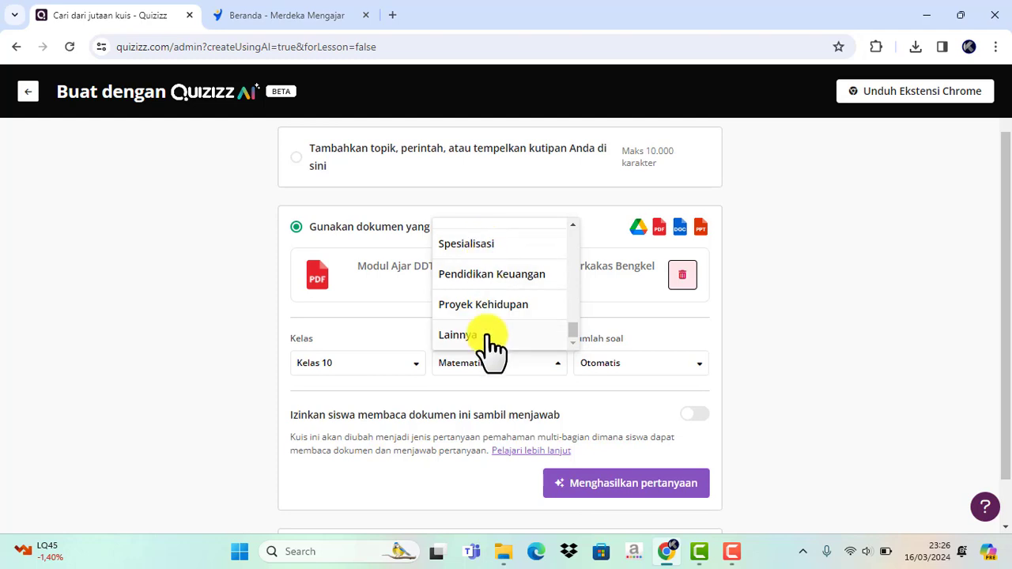
{"action": "left_click", "coordinate": [475, 245]}
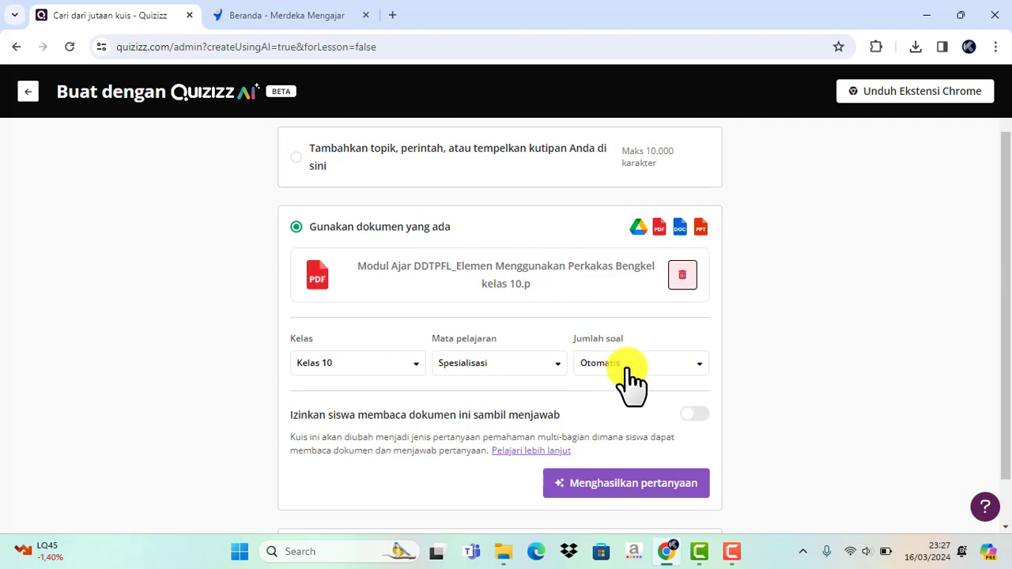
- Set the number of questions to generate to 5
{"action": "left_click", "coordinate": [699, 368]}
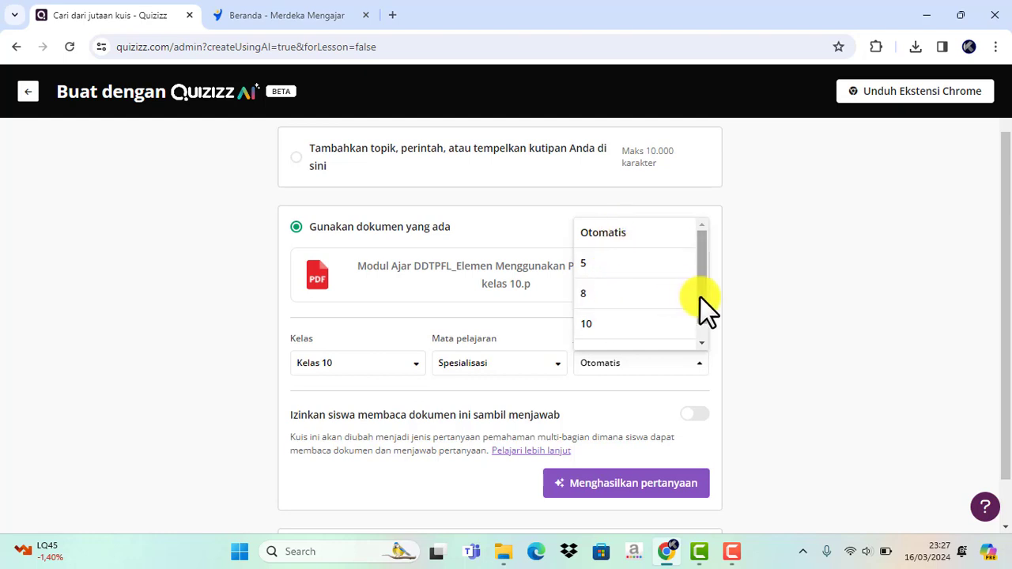
{"action": "left_click_drag", "start_coordinate": [700, 298], "coordinate": [707, 336]}
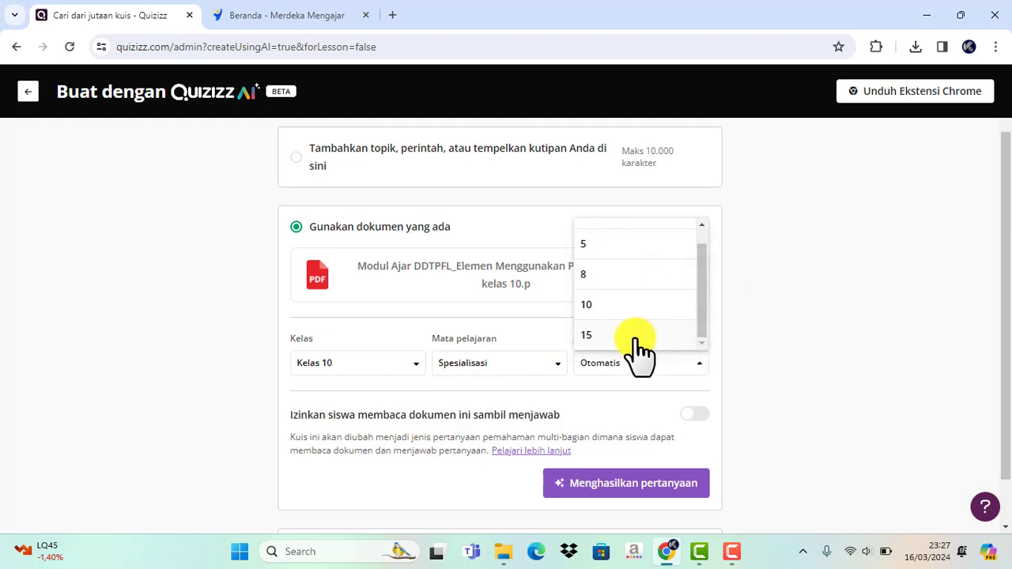
{"action": "scroll", "coordinate": [635, 340], "scroll_direction": "up", "scroll_amount": 1}
{"action": "left_click", "coordinate": [642, 262]}
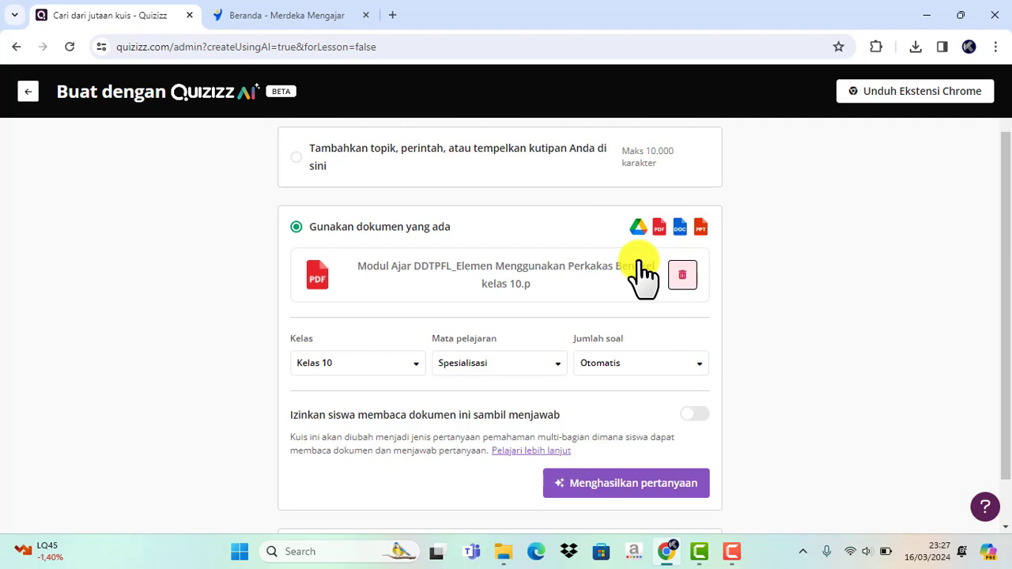
{"action": "left_click", "coordinate": [698, 366]}
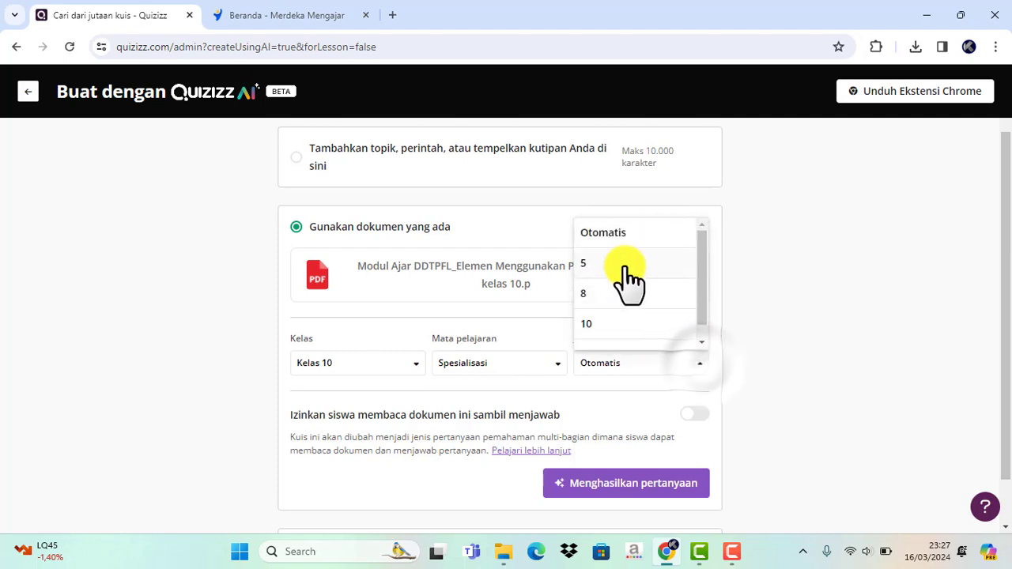
{"action": "left_click", "coordinate": [626, 268]}
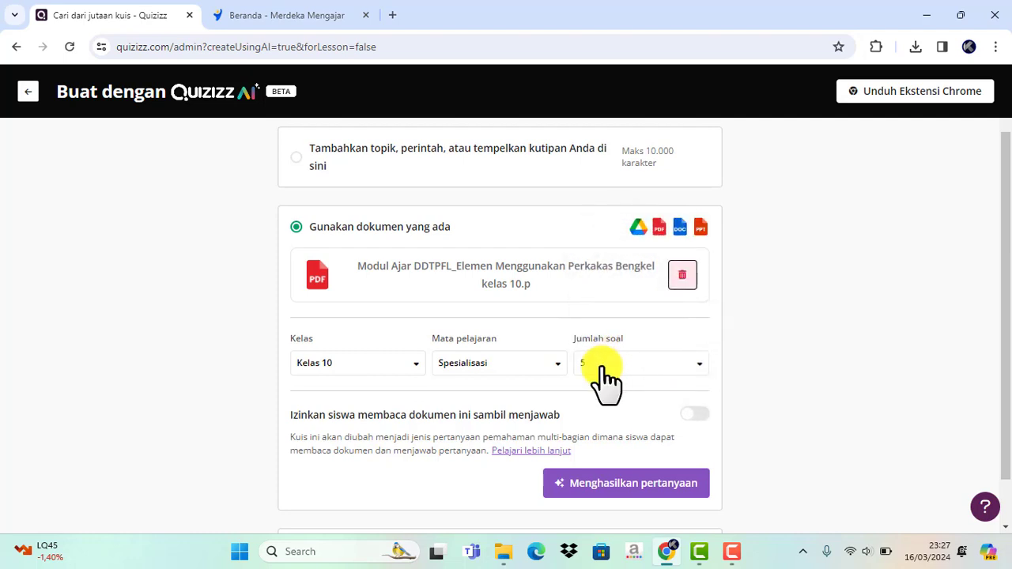
- Generate the questions from the uploaded document, using Deteksi otomatis as the document type
{"action": "scroll", "coordinate": [605, 367], "scroll_direction": "down", "scroll_amount": 1}
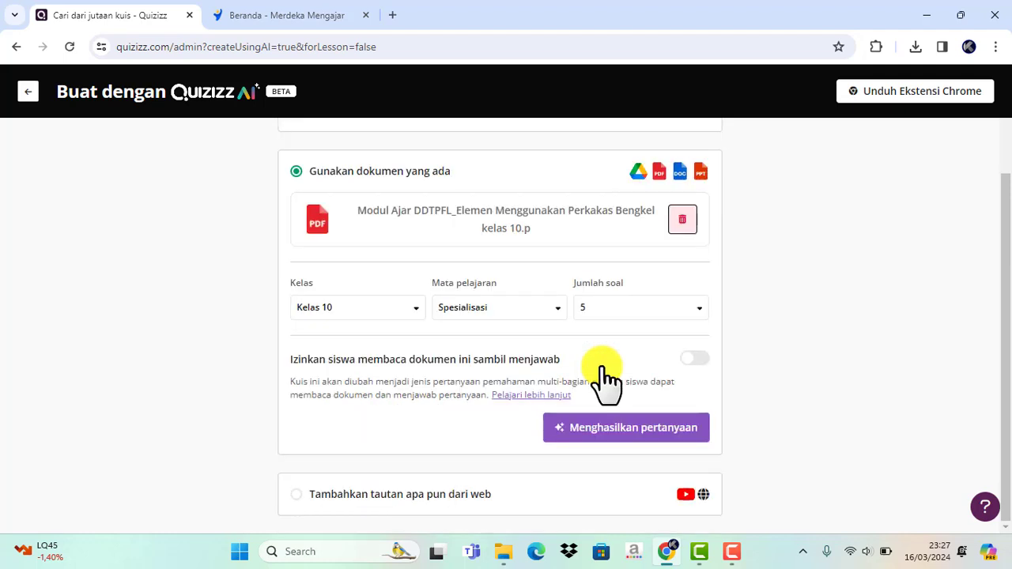
{"action": "left_click", "coordinate": [630, 431]}
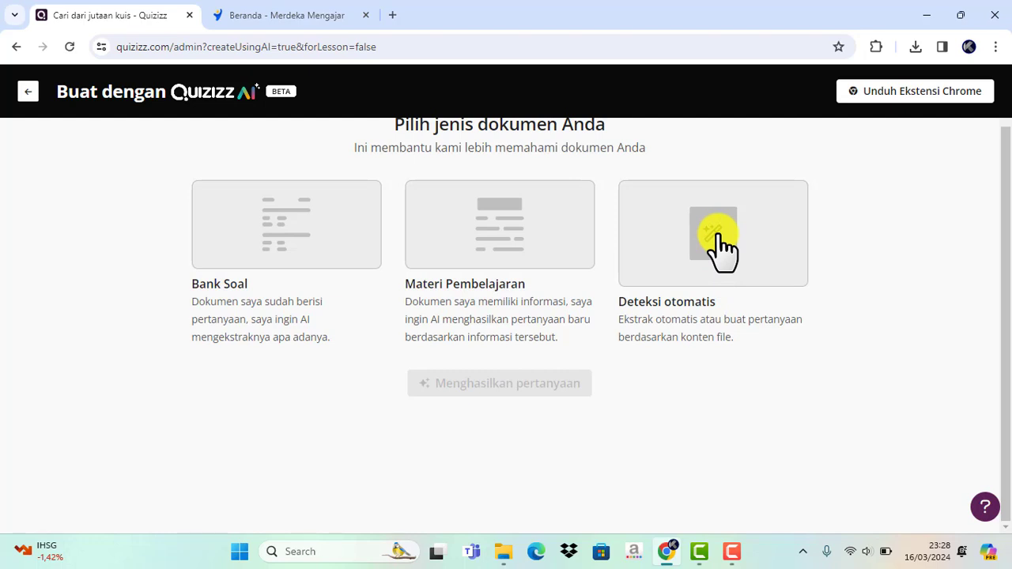
{"action": "left_click", "coordinate": [717, 237]}
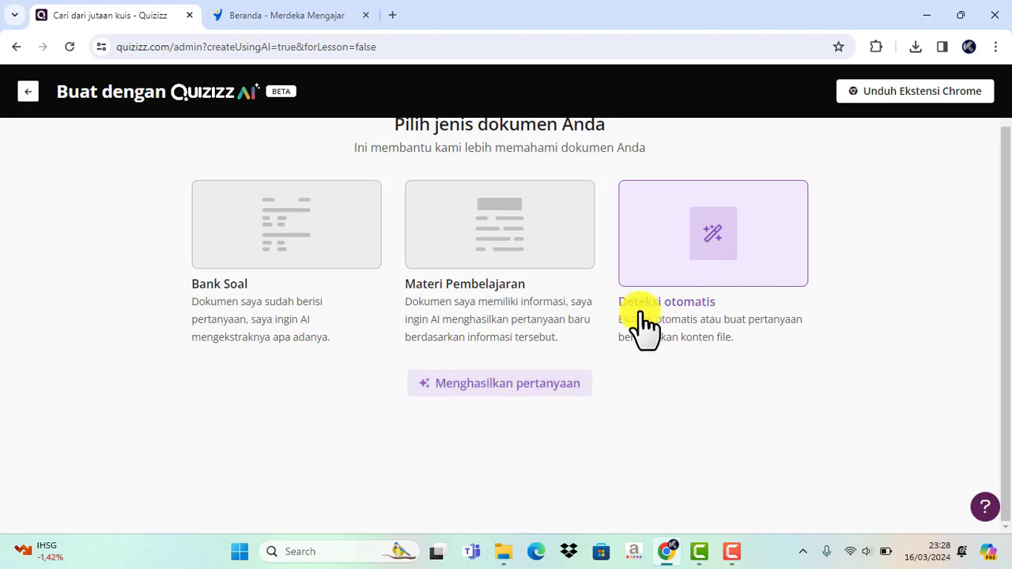
{"action": "left_click", "coordinate": [733, 262]}
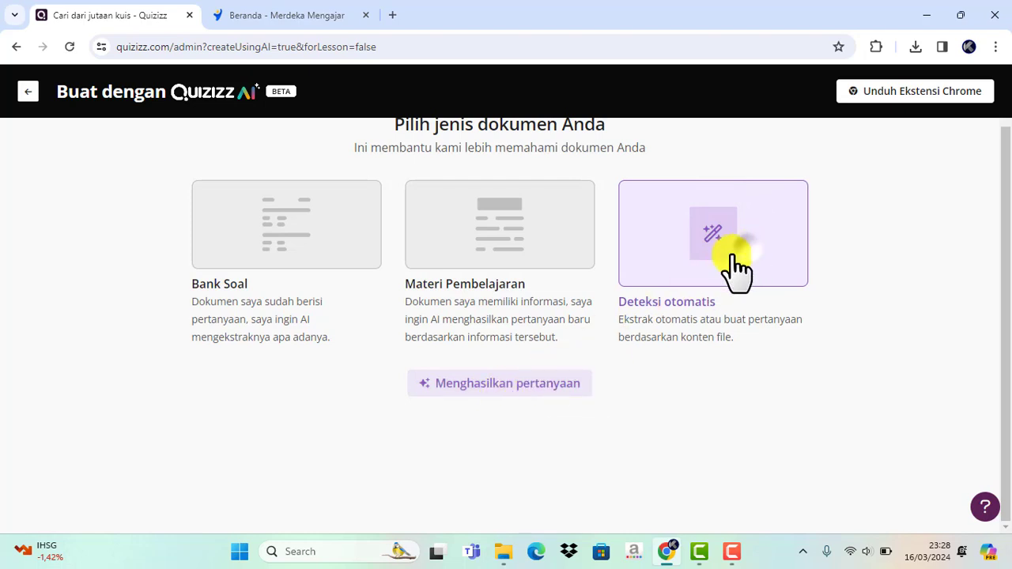
{"action": "left_click", "coordinate": [473, 390]}
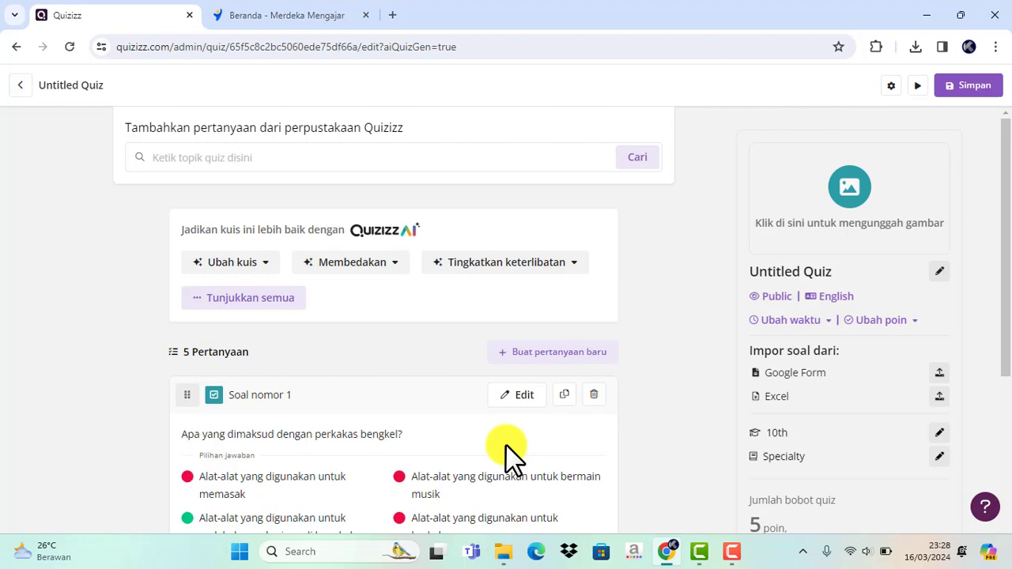
- Add a fifth answer option "Alat untuk menulis" to question 1 and save the question
{"action": "scroll", "coordinate": [506, 450], "scroll_direction": "down", "scroll_amount": 1}
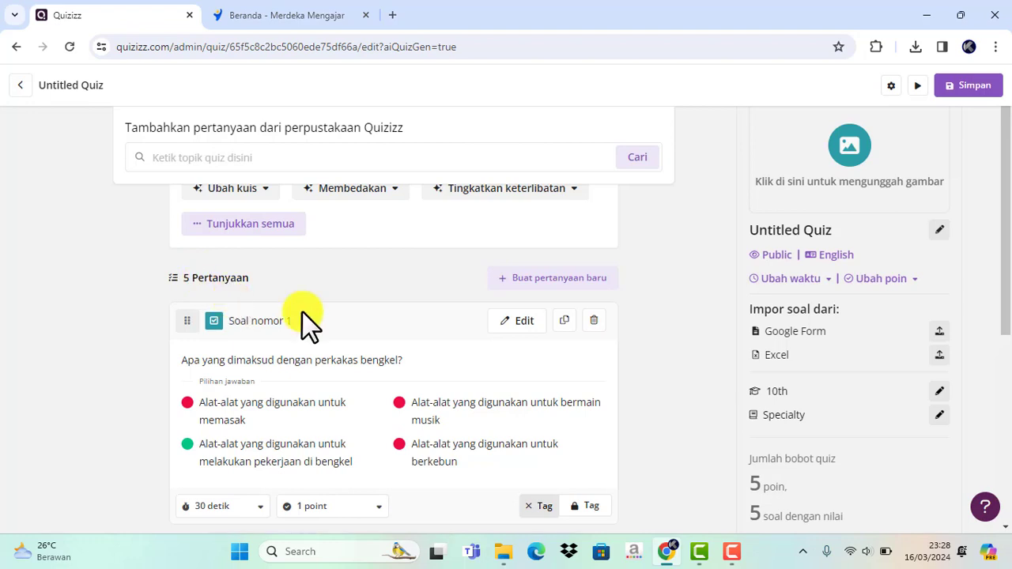
{"action": "scroll", "coordinate": [308, 320], "scroll_direction": "down", "scroll_amount": 1}
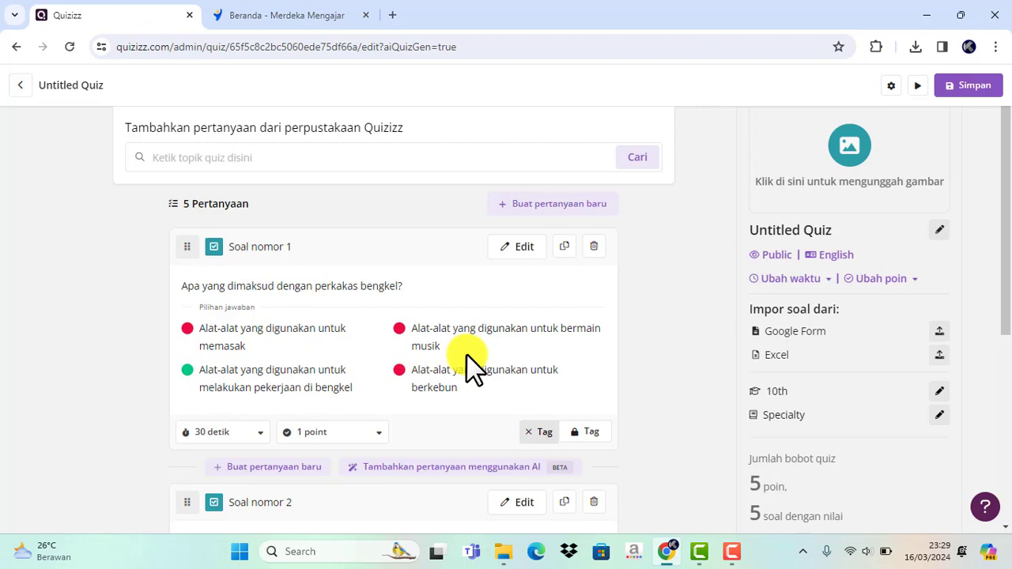
{"action": "left_click", "coordinate": [522, 248]}
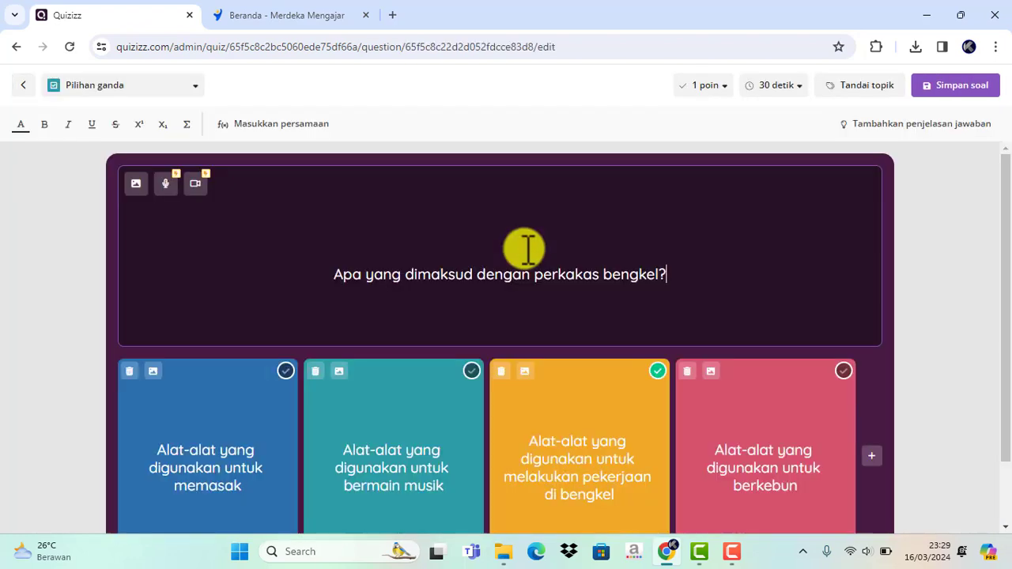
{"action": "scroll", "coordinate": [752, 340], "scroll_direction": "down", "scroll_amount": 1}
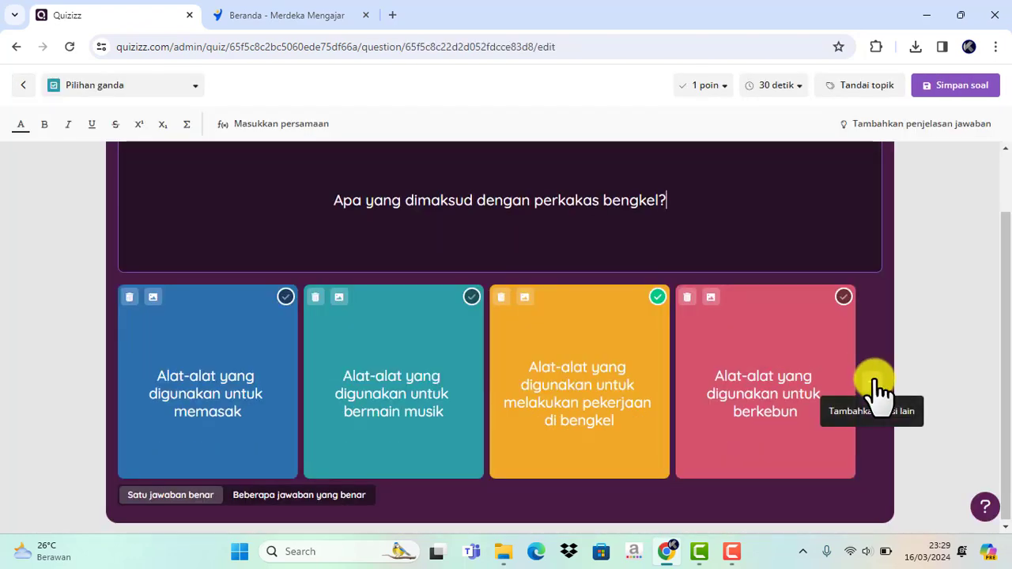
{"action": "left_click", "coordinate": [876, 386]}
{"action": "left_click", "coordinate": [794, 388]}
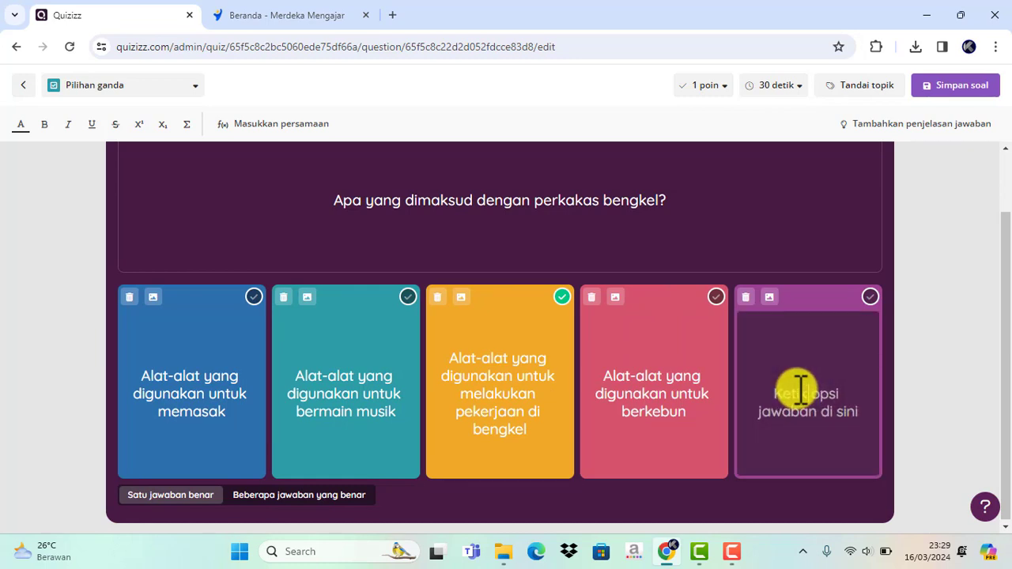
{"action": "type", "text": "Al"}
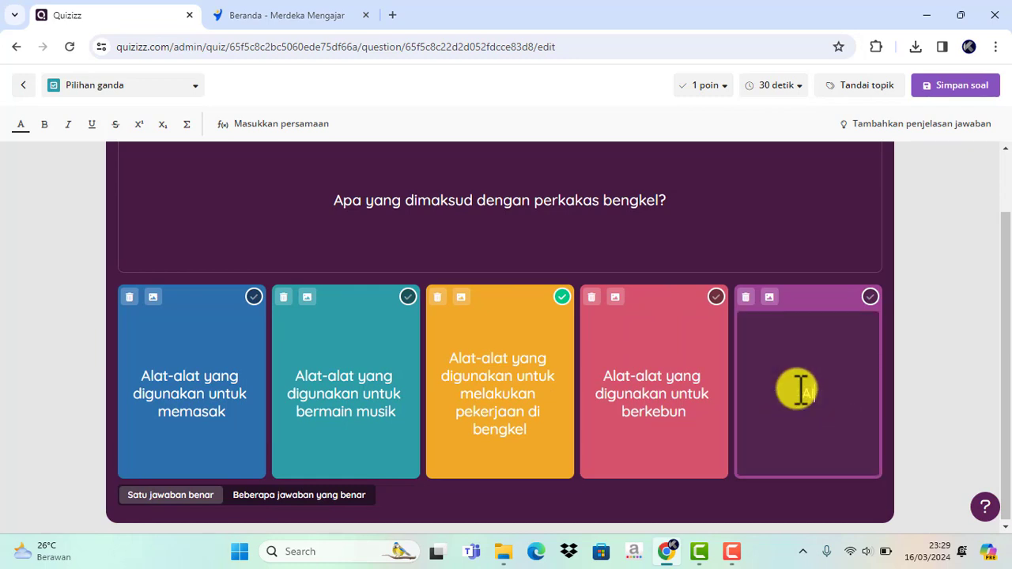
{"action": "type", "text": "at untuk menulis"}
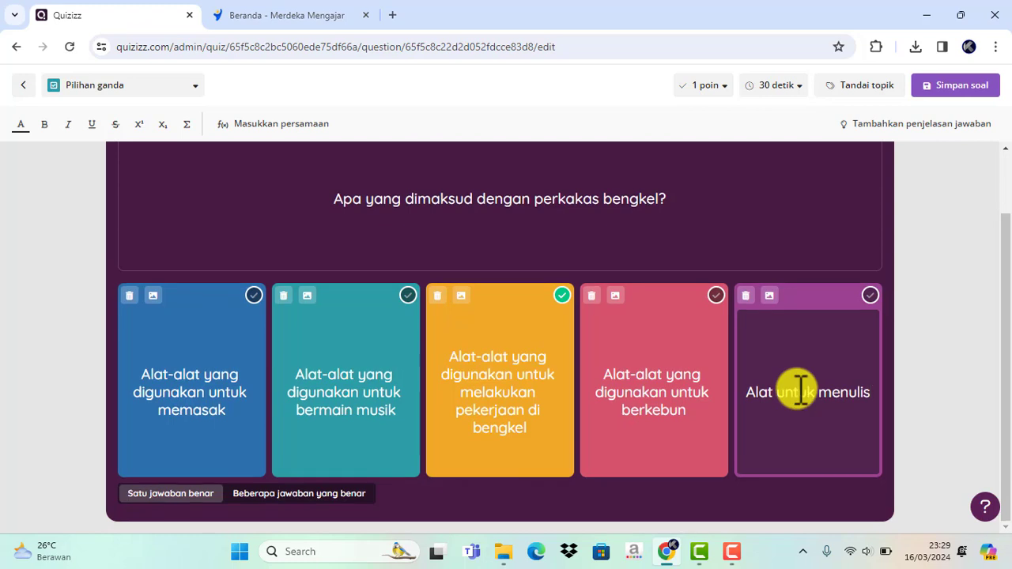
{"action": "left_click", "coordinate": [959, 87]}
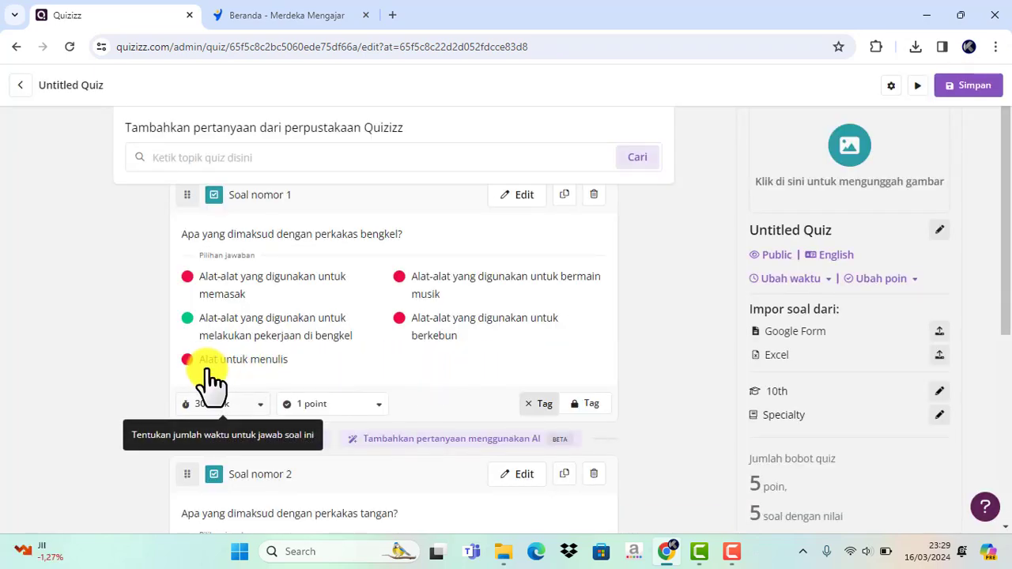
- Set the score of question 1 to 2 points
{"action": "left_click", "coordinate": [379, 405]}
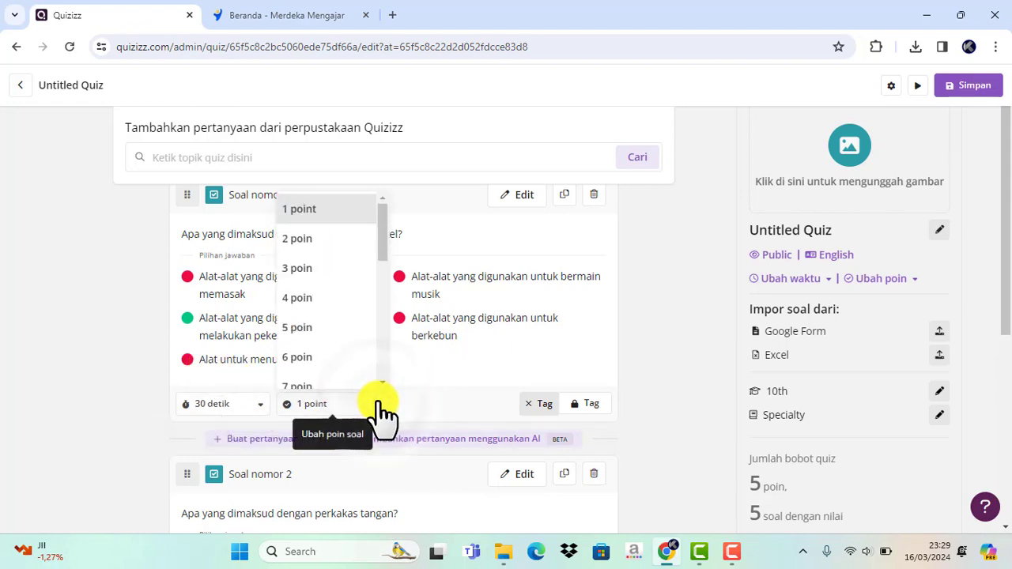
{"action": "left_click", "coordinate": [306, 239]}
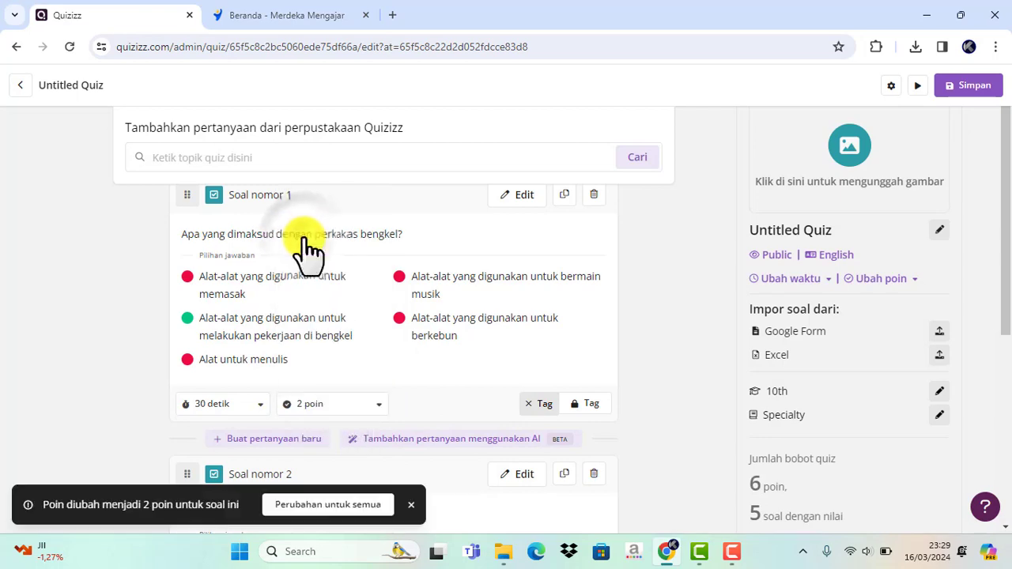
- Rename the untitled quiz as "Ulangan Harian ke 1" in the quiz settings
{"action": "scroll", "coordinate": [288, 372], "scroll_direction": "down", "scroll_amount": 3}
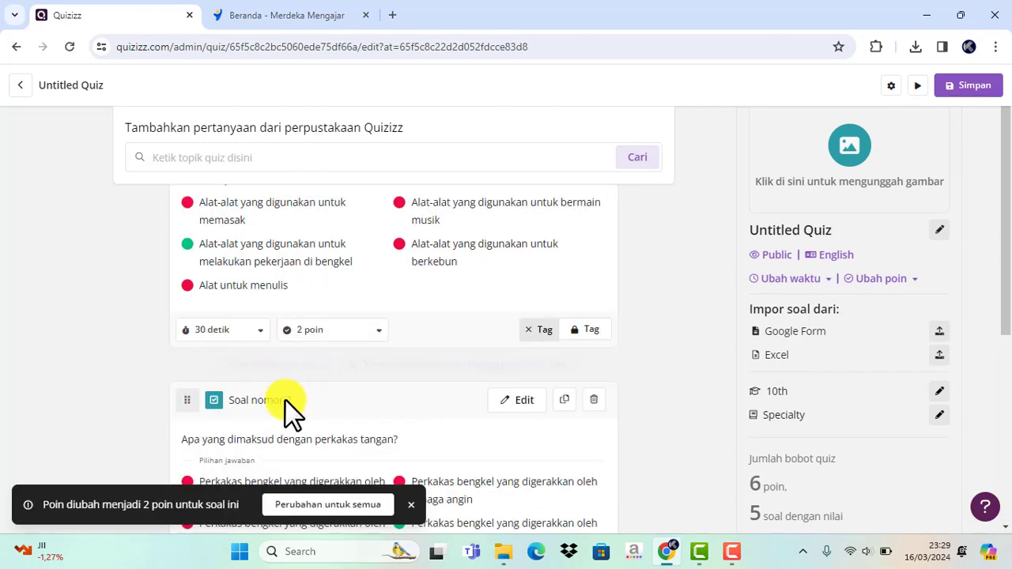
{"action": "scroll", "coordinate": [285, 401], "scroll_direction": "down", "scroll_amount": 1}
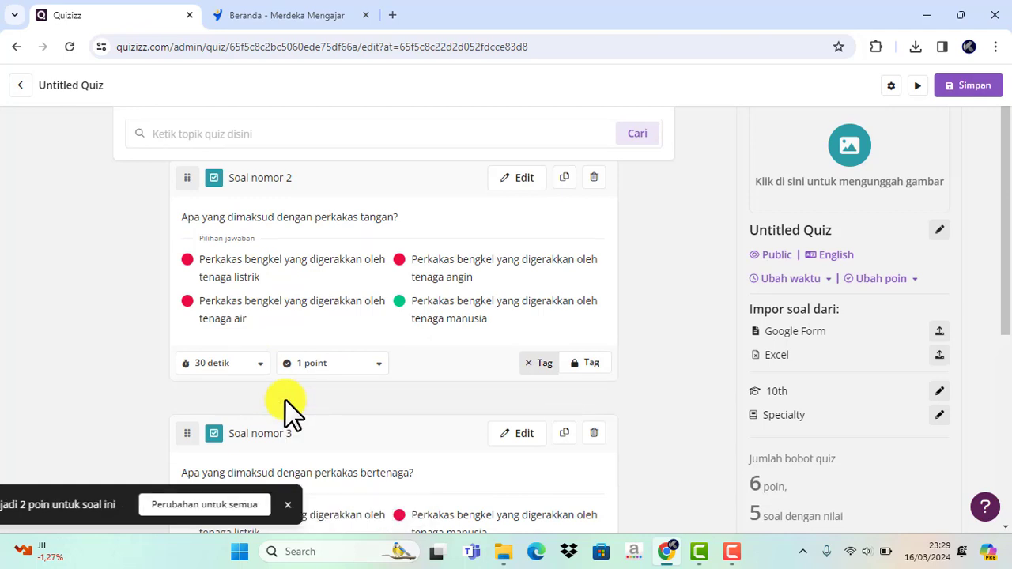
{"action": "scroll", "coordinate": [285, 401], "scroll_direction": "up", "scroll_amount": 2}
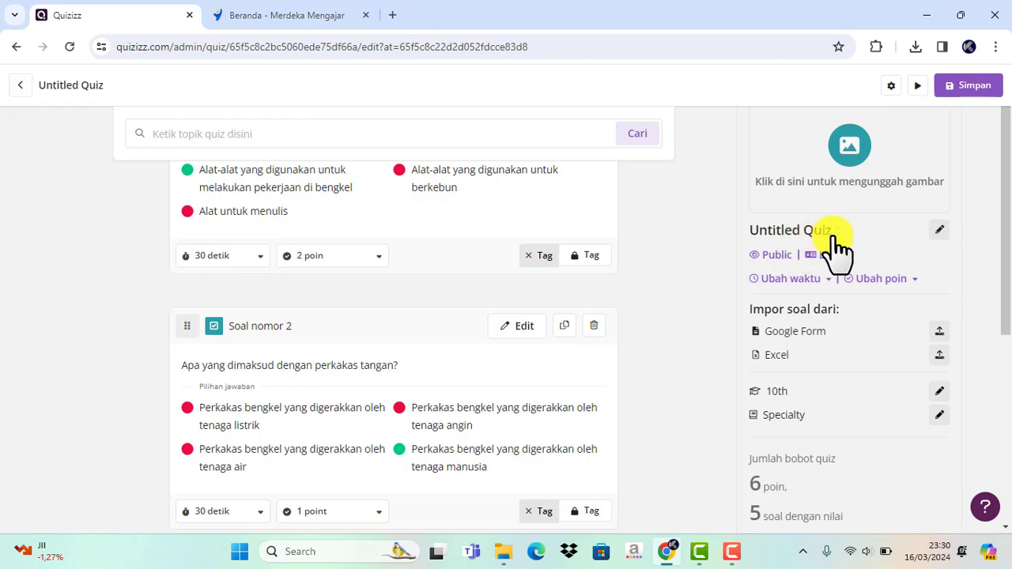
{"action": "left_click", "coordinate": [939, 230]}
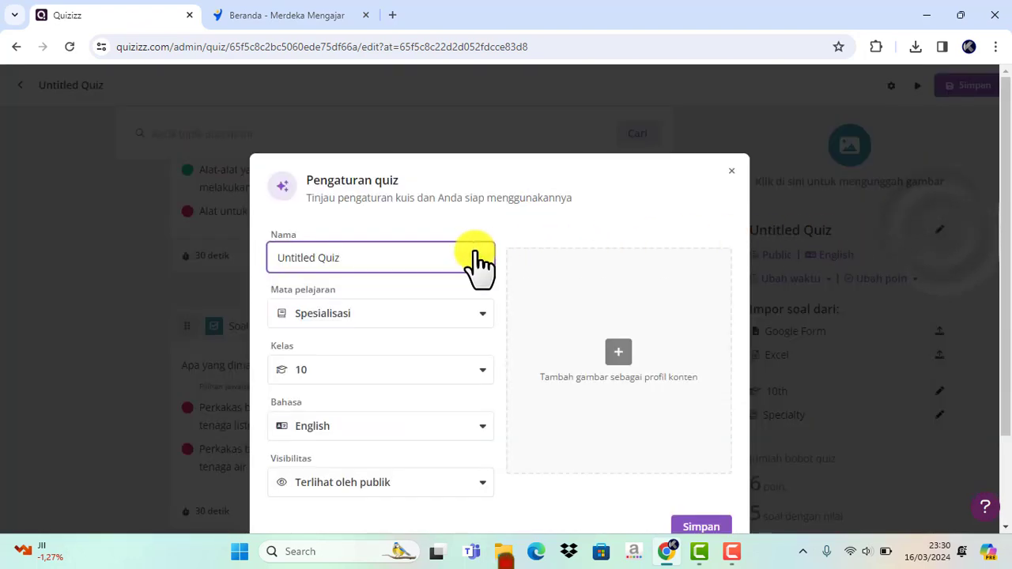
{"action": "left_click_drag", "start_coordinate": [398, 255], "coordinate": [225, 268]}
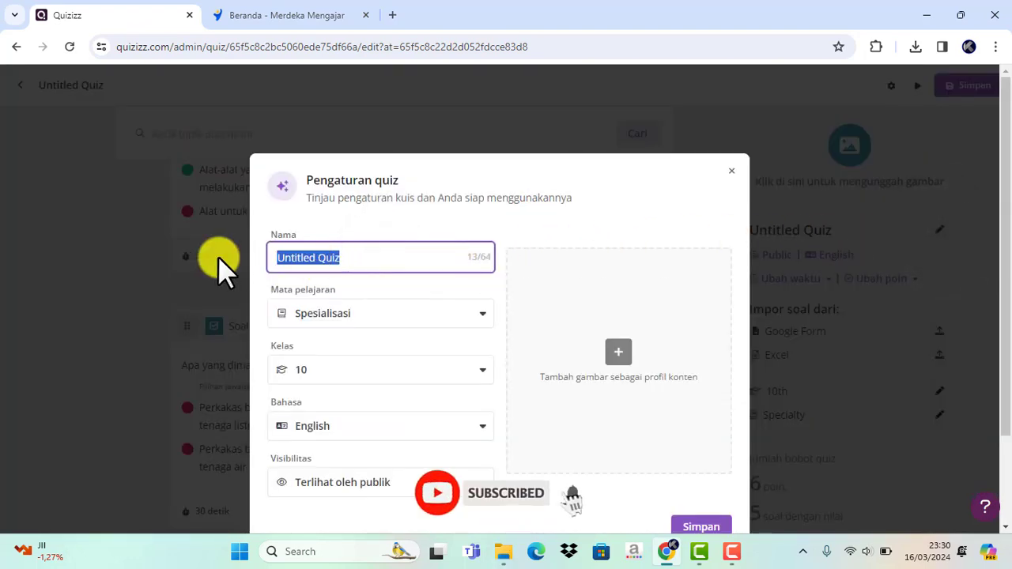
{"action": "type", "text": "U"}
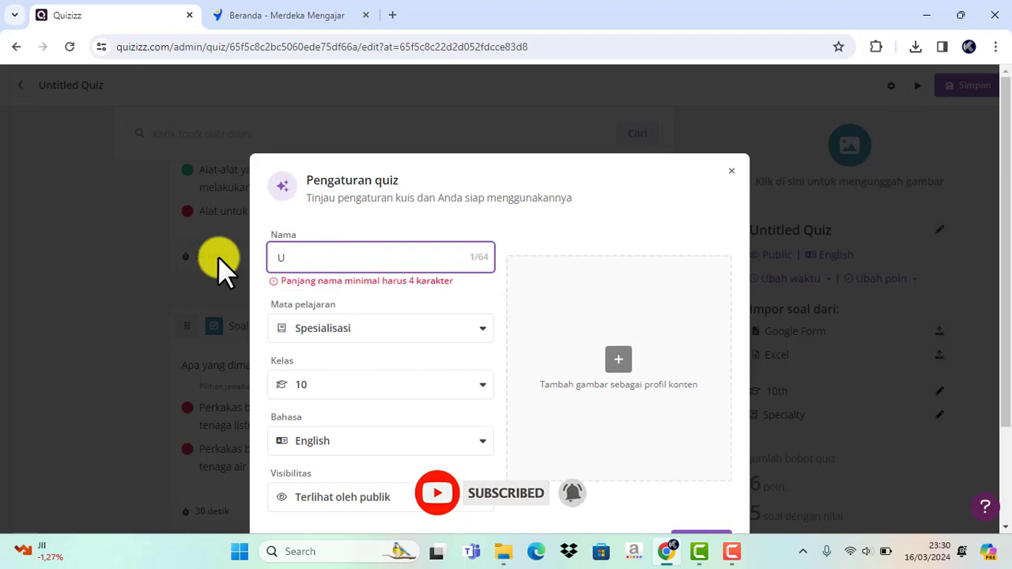
{"action": "type", "text": "langa"}
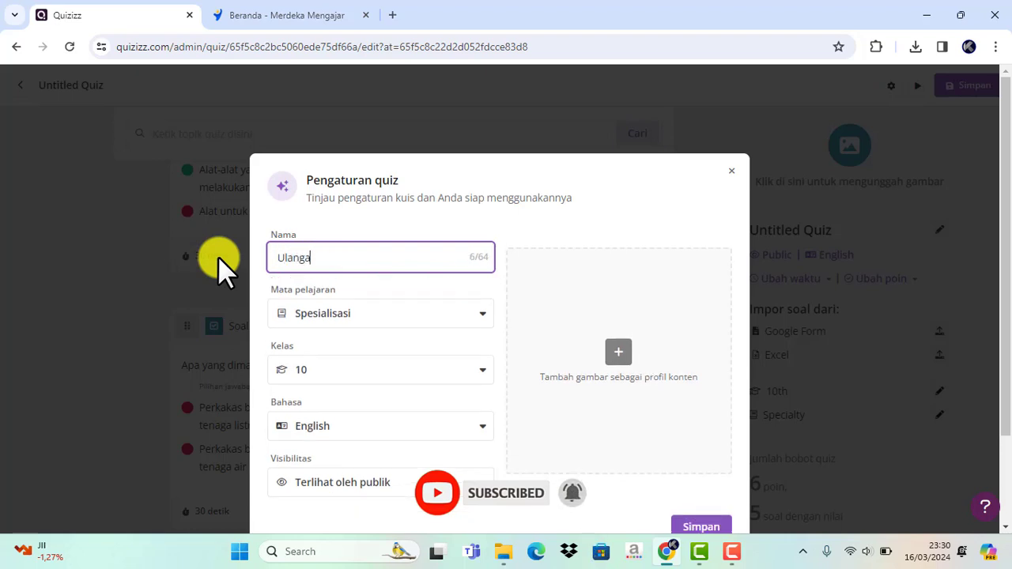
{"action": "type", "text": "n Harian ke 1"}
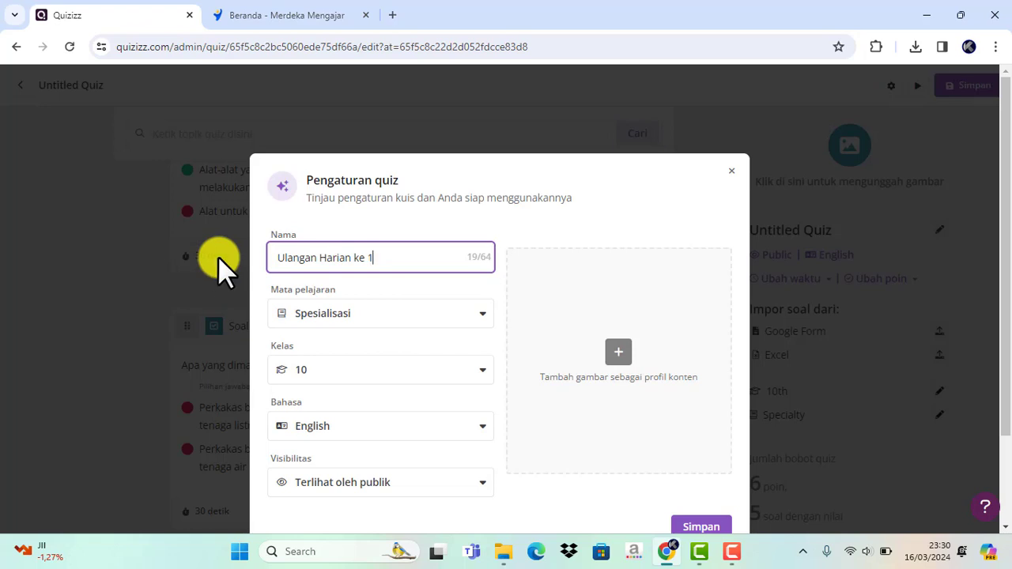
- Set the quiz language to Indonesian
{"action": "left_click", "coordinate": [484, 426]}
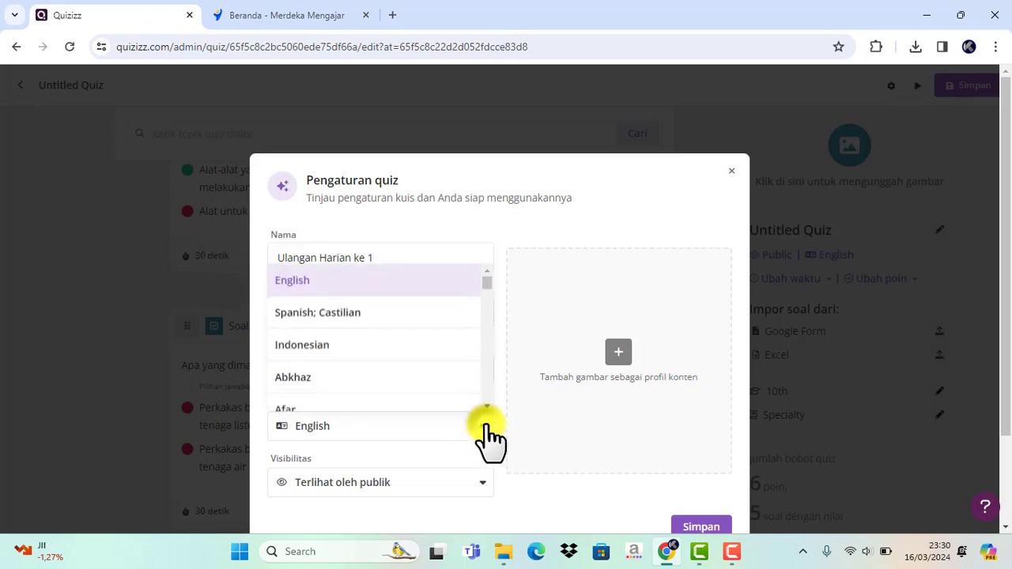
{"action": "left_click", "coordinate": [344, 345]}
{"action": "scroll", "coordinate": [399, 407], "scroll_direction": "down", "scroll_amount": 2}
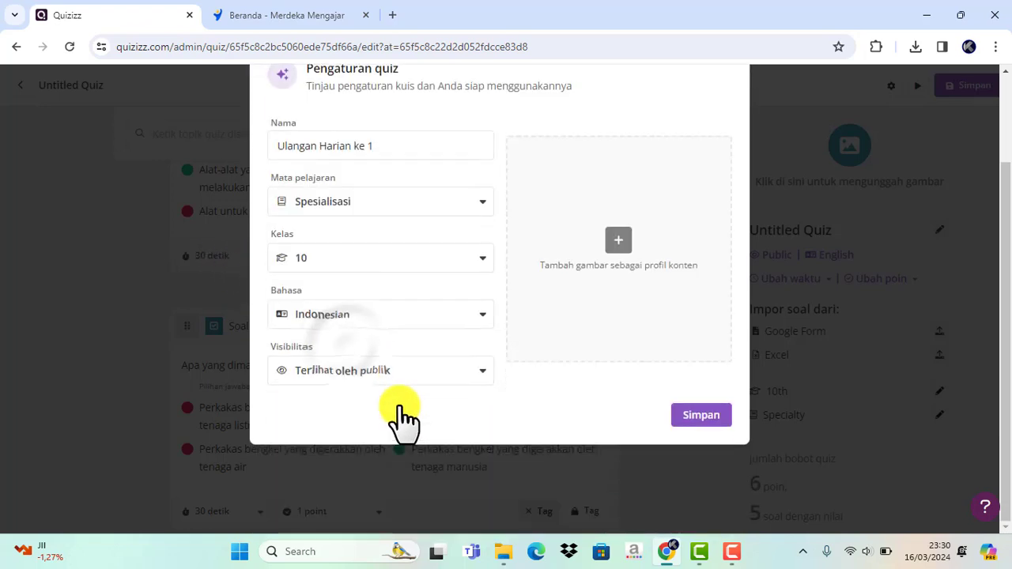
- Review the visibility options, keep "Terlihat oleh publik", and save the quiz settings
{"action": "left_click", "coordinate": [480, 376]}
{"action": "scroll", "coordinate": [481, 392], "scroll_direction": "down", "scroll_amount": 1}
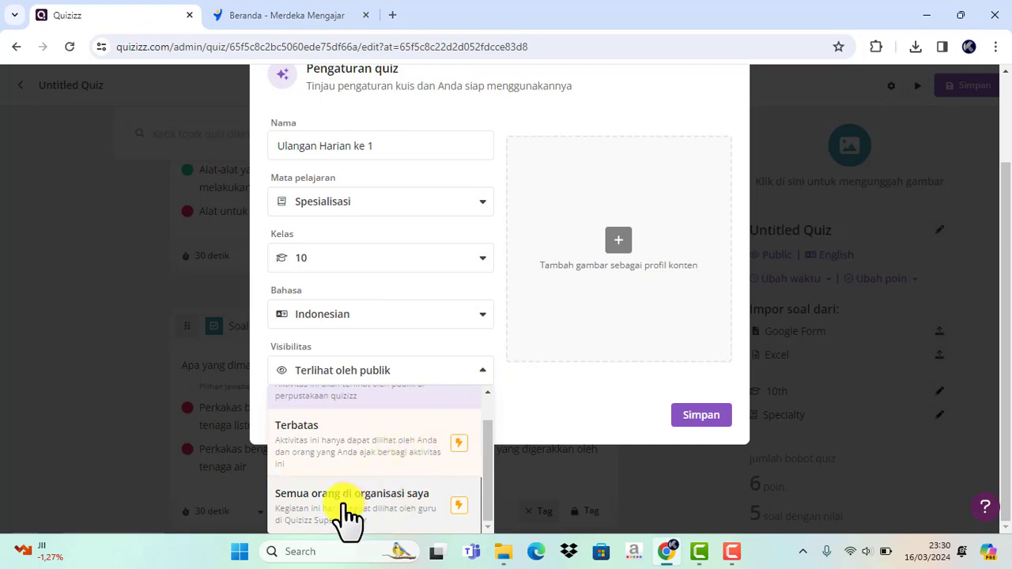
{"action": "scroll", "coordinate": [447, 487], "scroll_direction": "up", "scroll_amount": 1}
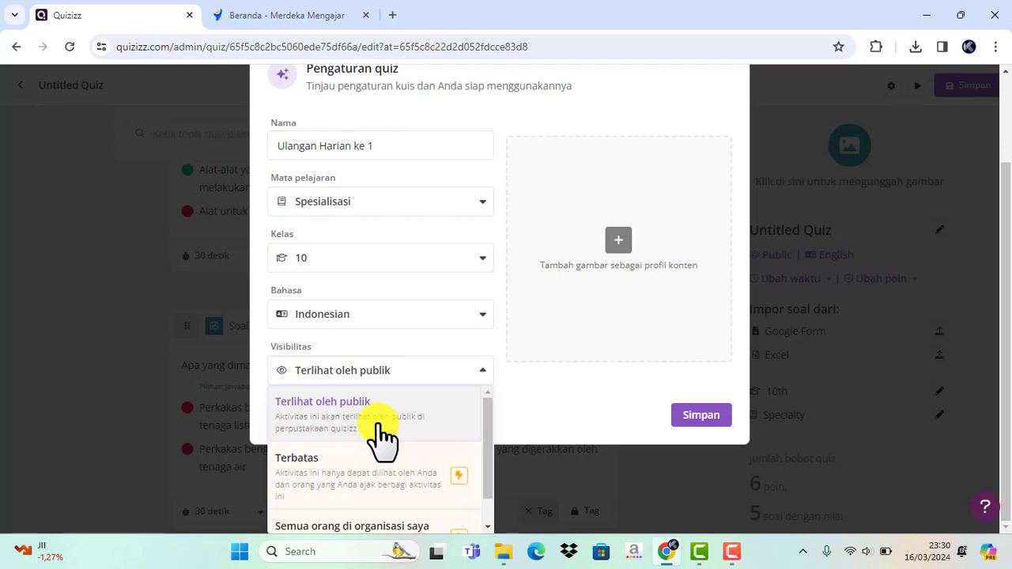
{"action": "left_click", "coordinate": [348, 370]}
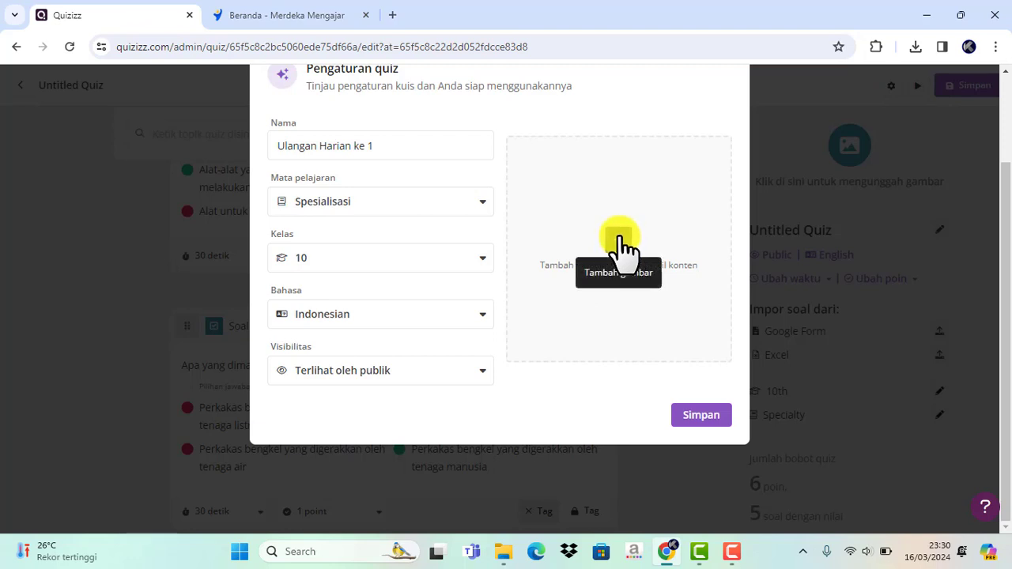
{"action": "left_click", "coordinate": [706, 421]}
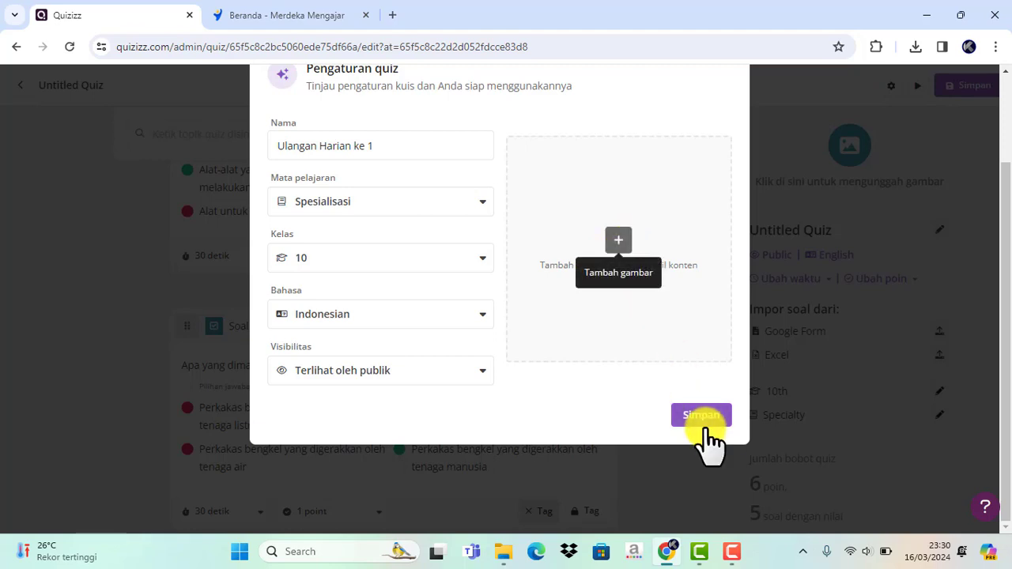
{"action": "left_click", "coordinate": [697, 414]}
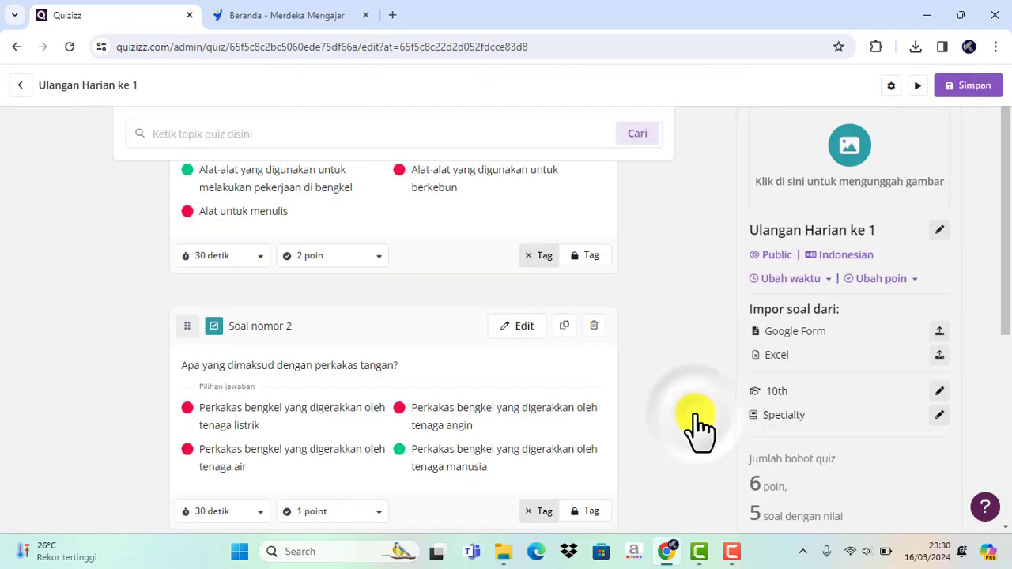
- Leave the quiz editor and return to the quiz's overview page
{"action": "scroll", "coordinate": [633, 408], "scroll_direction": "down", "scroll_amount": 3}
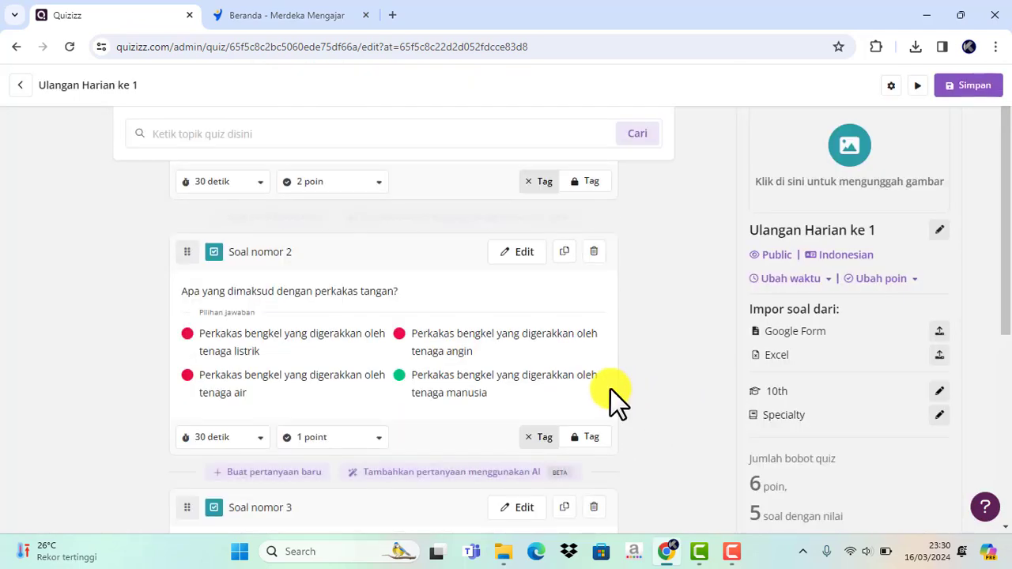
{"action": "scroll", "coordinate": [574, 383], "scroll_direction": "up", "scroll_amount": 3}
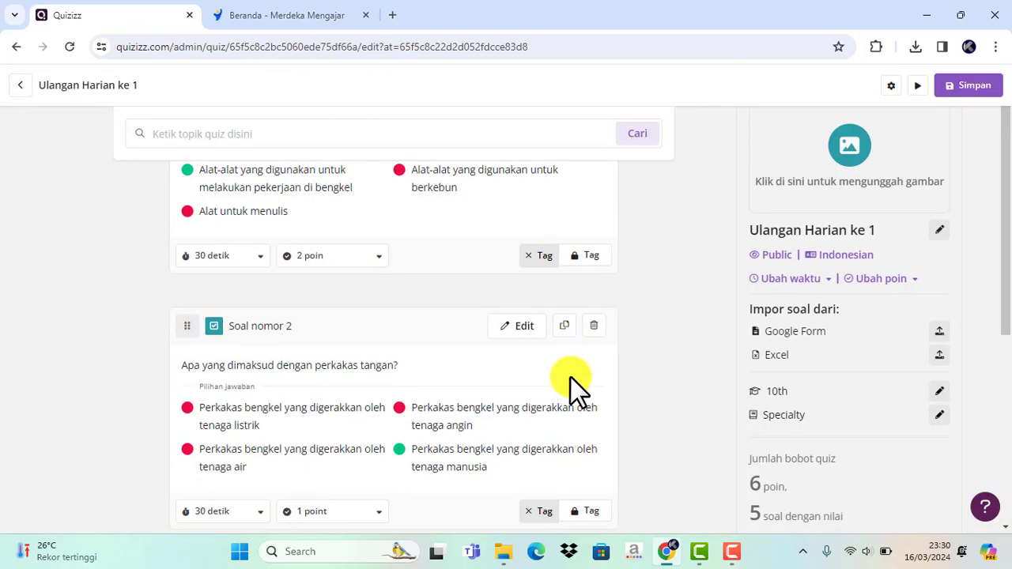
{"action": "scroll", "coordinate": [475, 332], "scroll_direction": "up", "scroll_amount": 4}
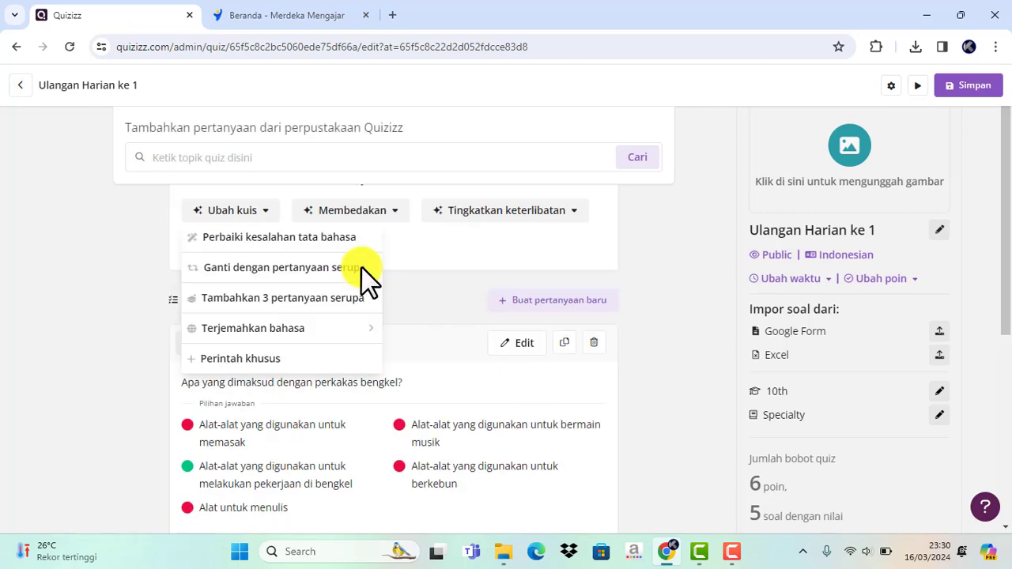
{"action": "left_click", "coordinate": [15, 87]}
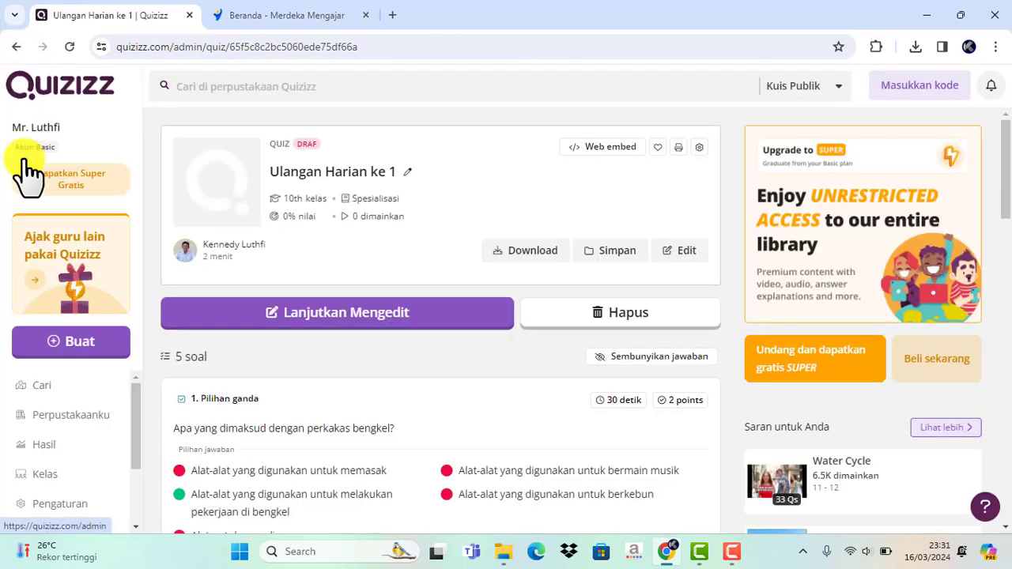
- Open the draft quiz "Ulangan Harian ke 1" from the personal library and look through its questions
{"action": "left_click", "coordinate": [59, 431]}
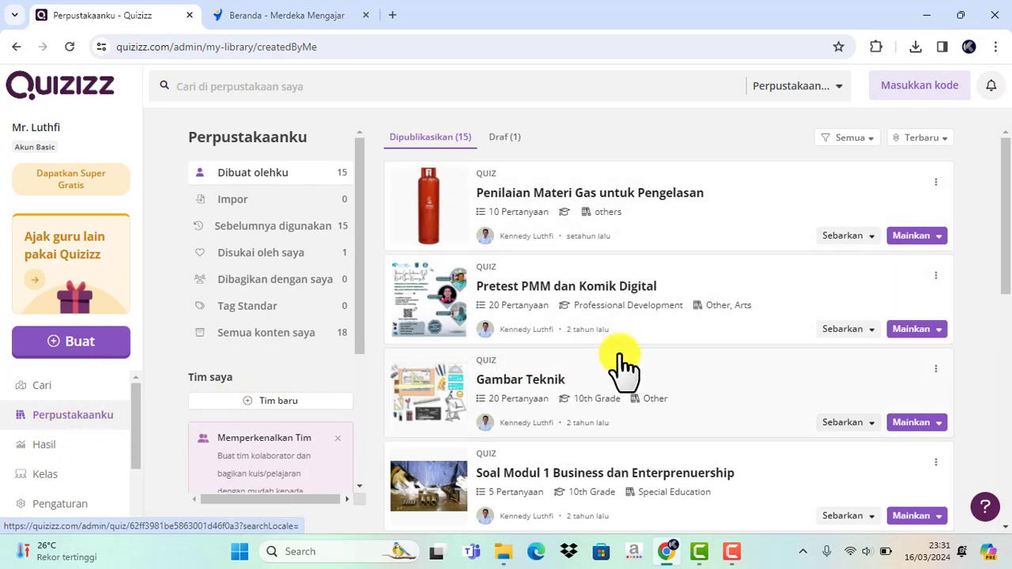
{"action": "left_click", "coordinate": [502, 138]}
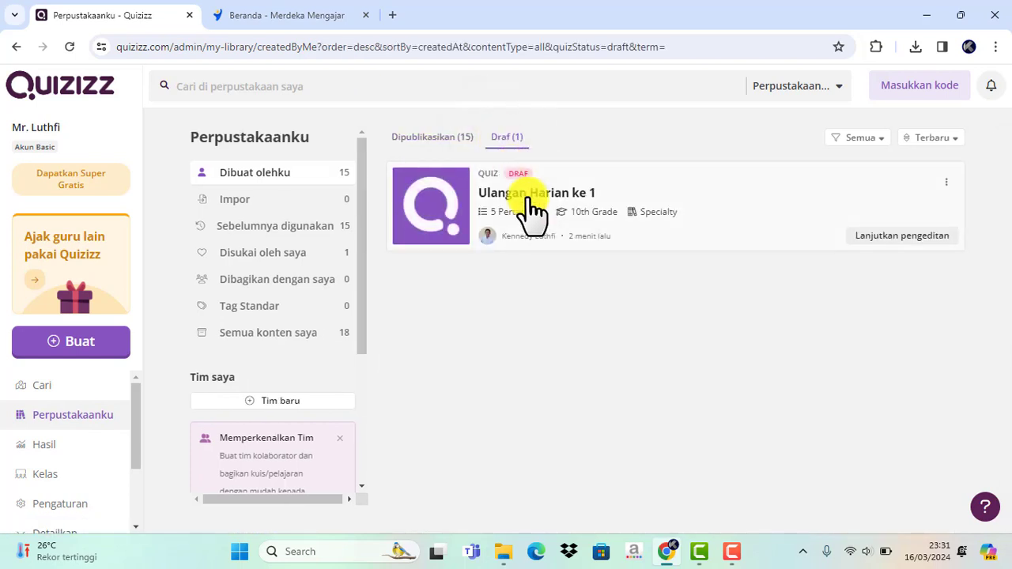
{"action": "left_click", "coordinate": [528, 197]}
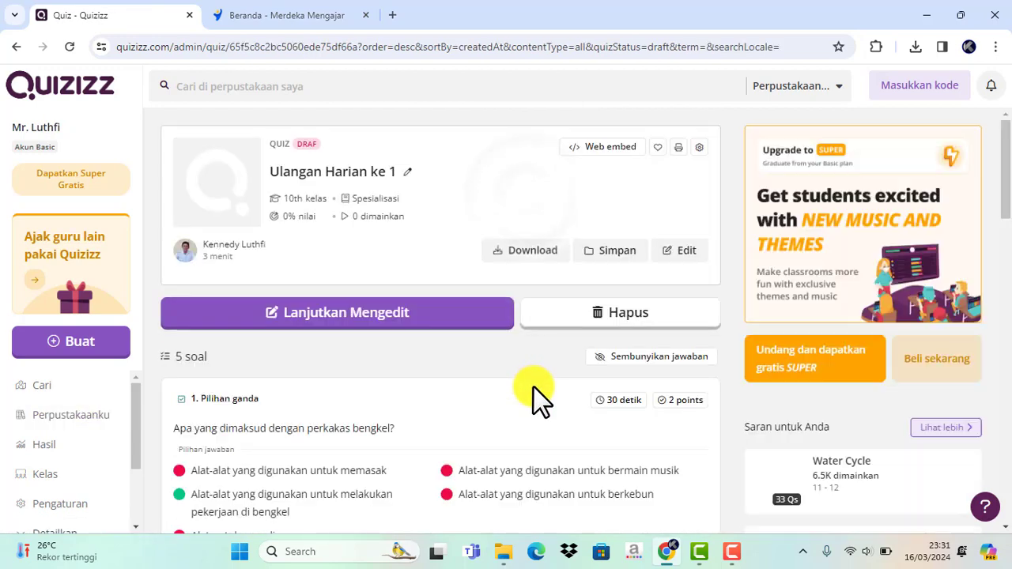
{"action": "scroll", "coordinate": [534, 387], "scroll_direction": "down", "scroll_amount": 2}
{"action": "scroll", "coordinate": [535, 400], "scroll_direction": "down", "scroll_amount": 1}
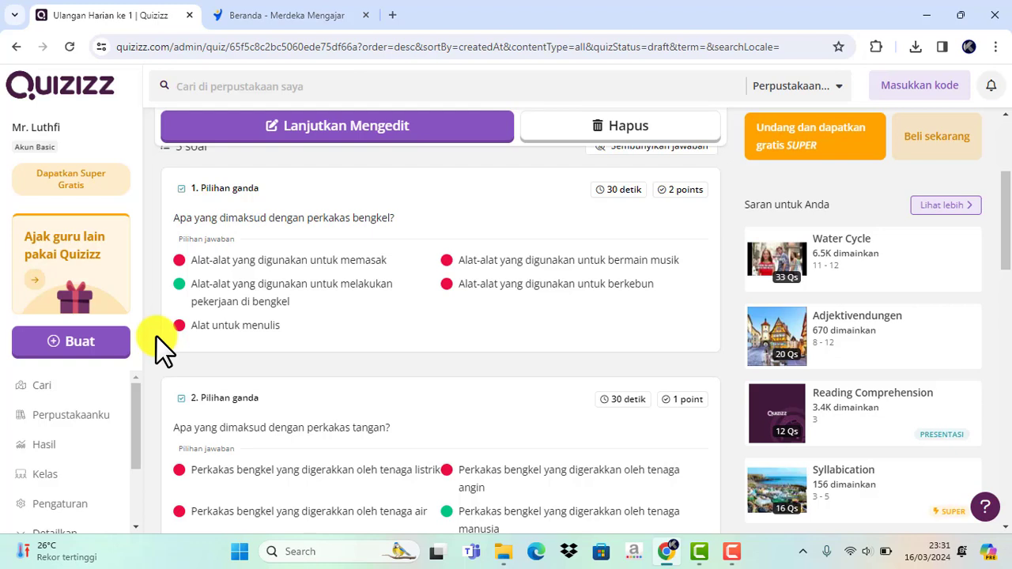
- Start creating a new quiz with AI from a web link, using the "Ubah link jadi quiz" option
{"action": "left_click", "coordinate": [81, 346]}
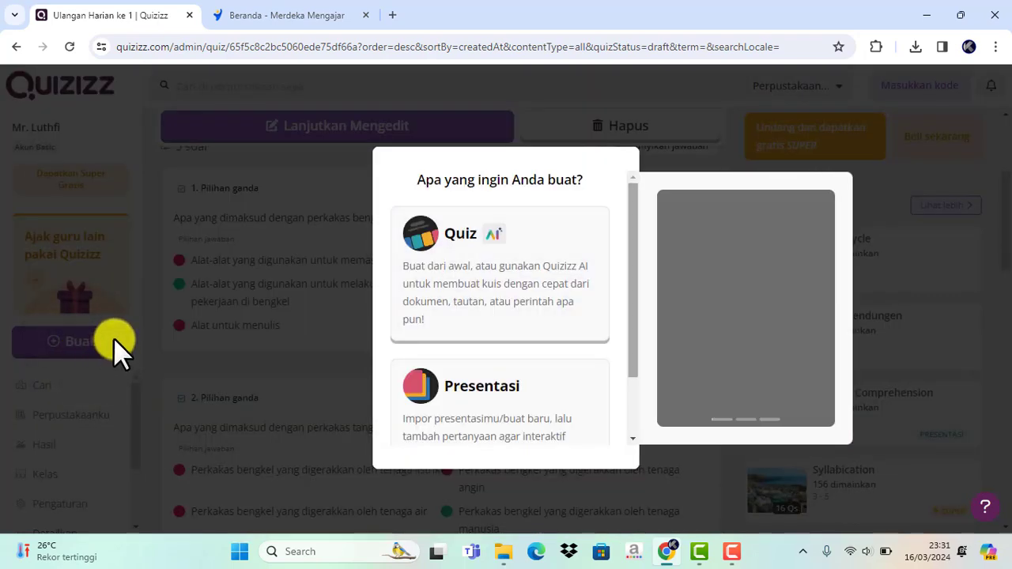
{"action": "left_click", "coordinate": [516, 283]}
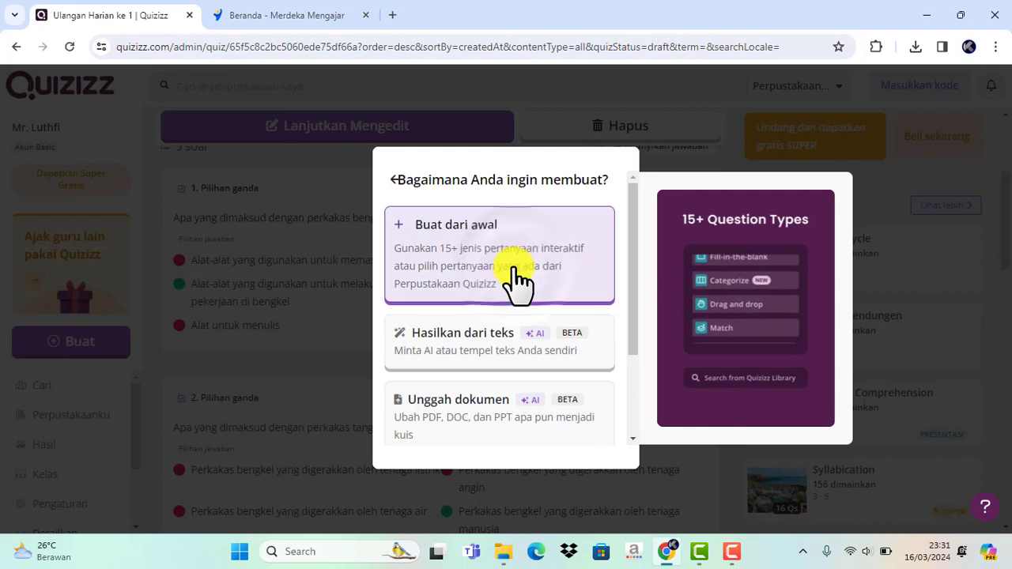
{"action": "scroll", "coordinate": [520, 362], "scroll_direction": "down", "scroll_amount": 3}
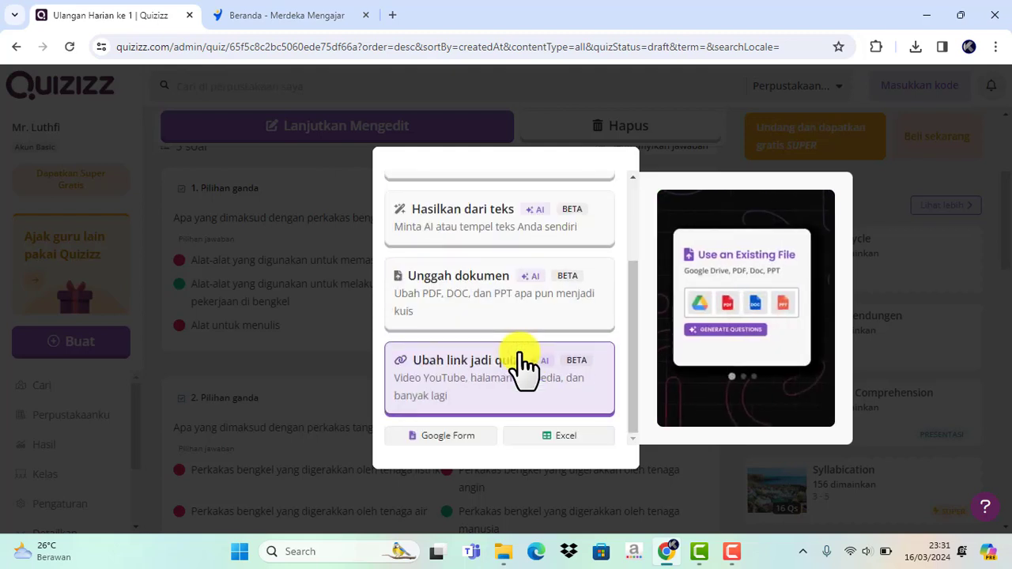
{"action": "left_click", "coordinate": [474, 379]}
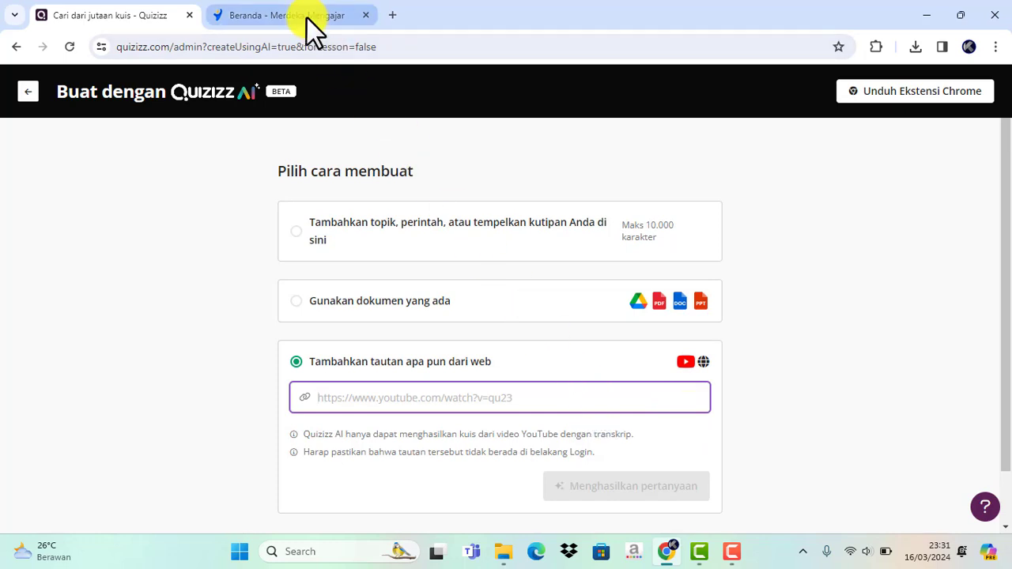
- Switch to the Merdeka Mengajar site and open the account's own works (Karya Saya) in Bukti Karya
{"action": "mouse_move", "coordinate": [315, 32]}
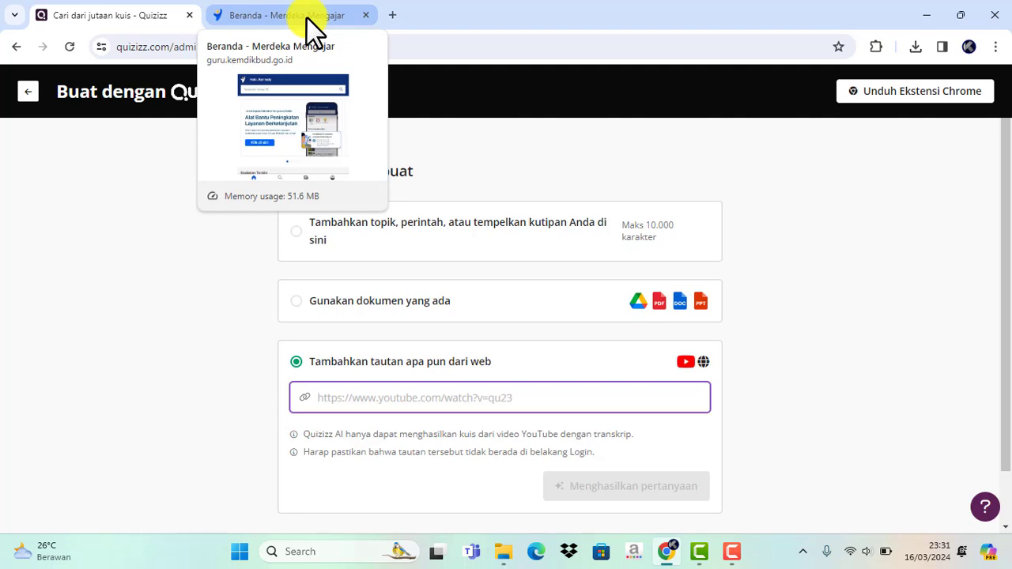
{"action": "left_click", "coordinate": [308, 19]}
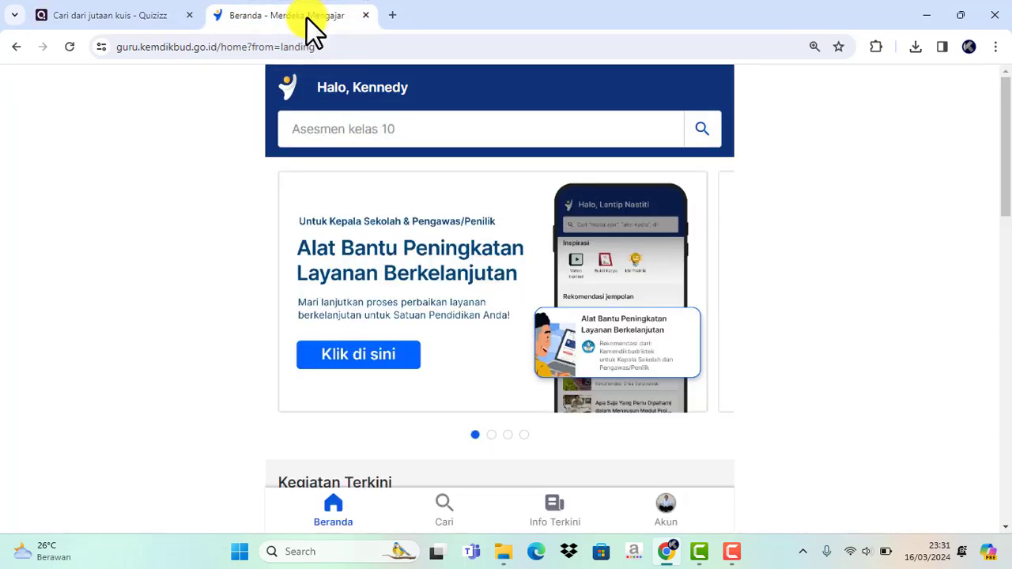
{"action": "scroll", "coordinate": [415, 386], "scroll_direction": "down", "scroll_amount": 2}
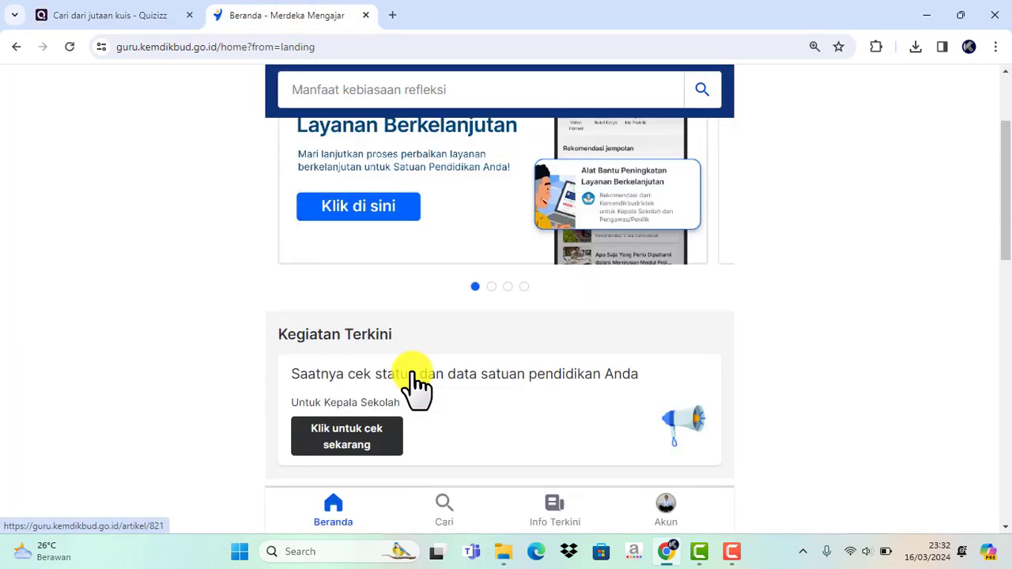
{"action": "scroll", "coordinate": [412, 373], "scroll_direction": "up", "scroll_amount": 2}
{"action": "scroll", "coordinate": [415, 379], "scroll_direction": "down", "scroll_amount": 3}
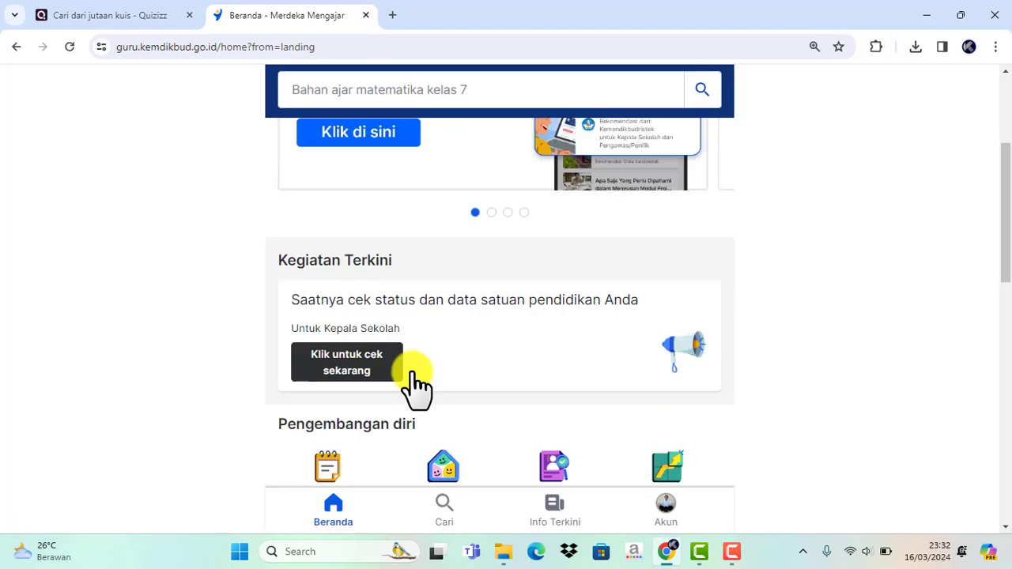
{"action": "scroll", "coordinate": [412, 372], "scroll_direction": "down", "scroll_amount": 4}
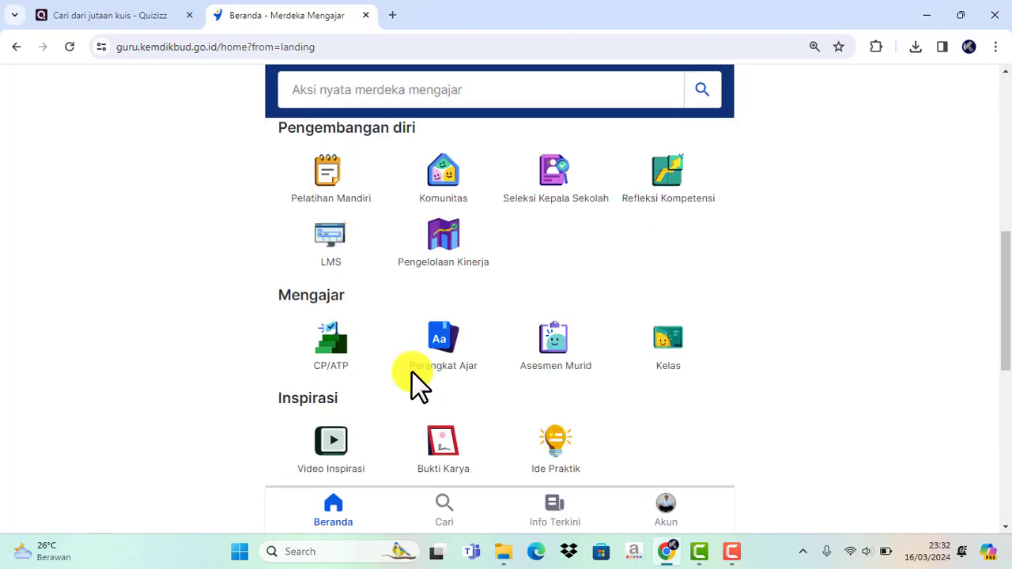
{"action": "left_click", "coordinate": [443, 454]}
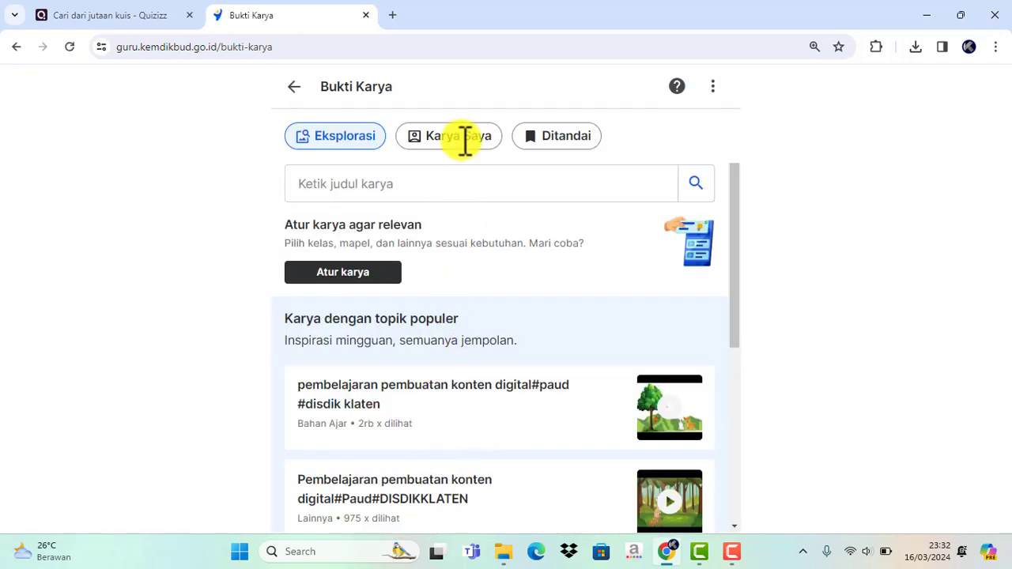
{"action": "left_click", "coordinate": [462, 142]}
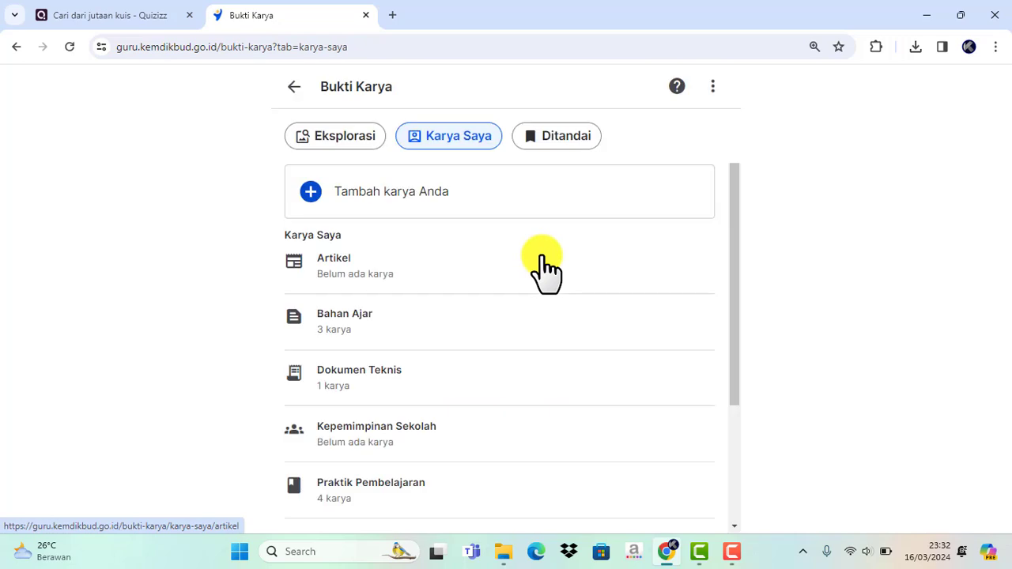
{"action": "scroll", "coordinate": [546, 265], "scroll_direction": "down", "scroll_amount": 1}
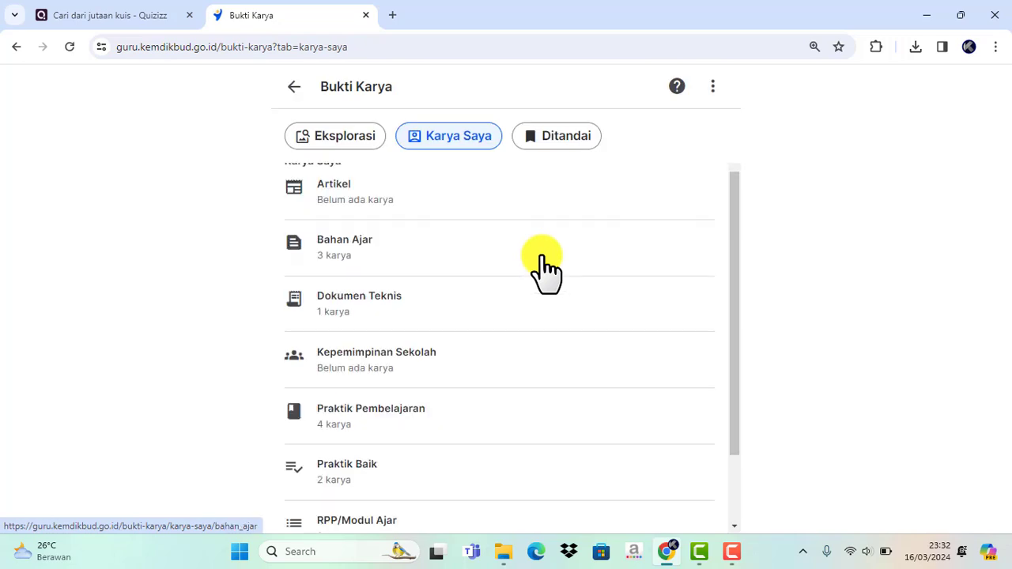
- Open the work "Pengertian dan Peralatan Las OAW" in the Bahan Ajar category and copy its video's share link
{"action": "left_click", "coordinate": [346, 241]}
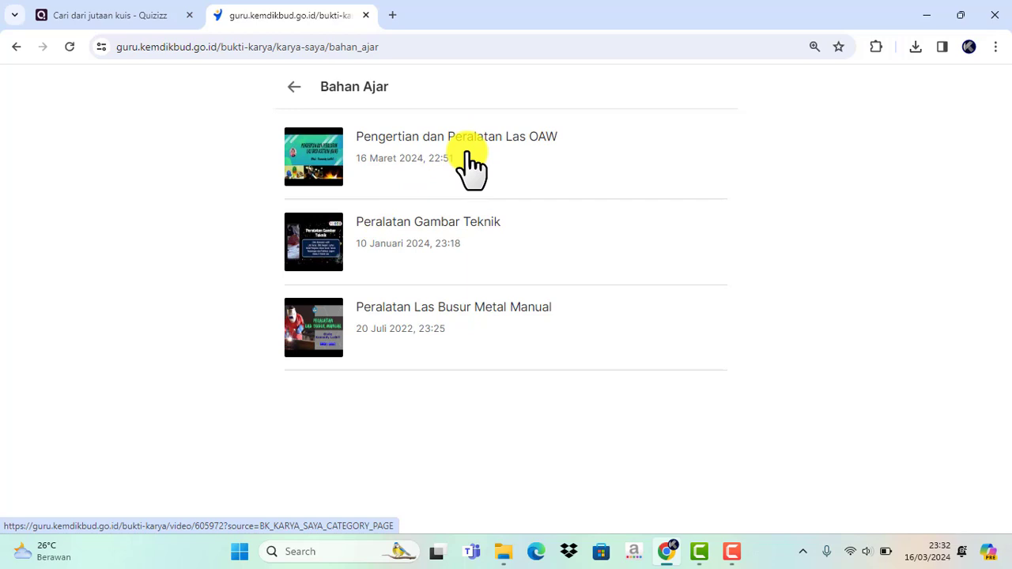
{"action": "left_click", "coordinate": [417, 141]}
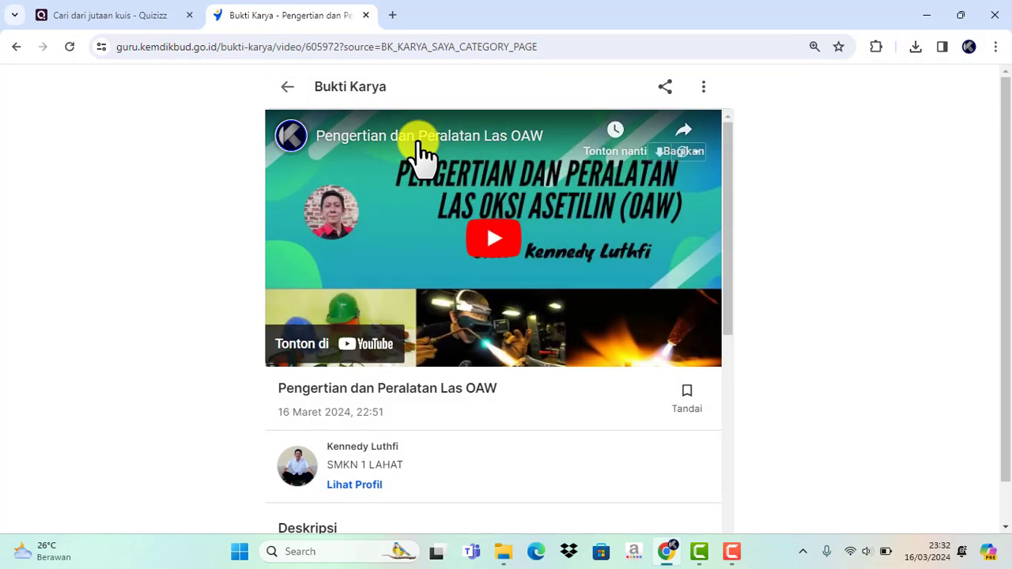
{"action": "left_click", "coordinate": [686, 142]}
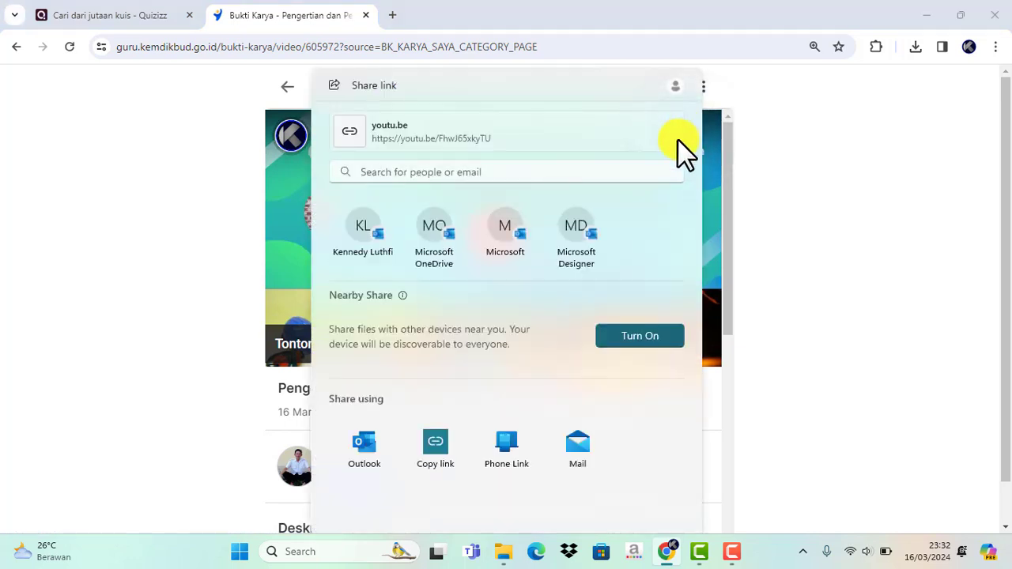
{"action": "left_click", "coordinate": [435, 446]}
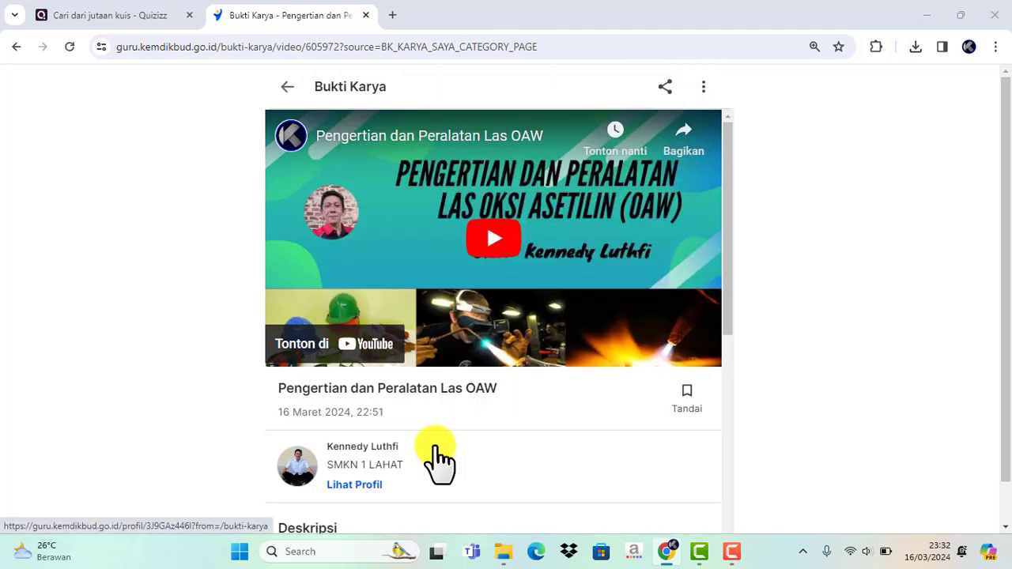
- Switch back to Quizizz and paste the copied YouTube link as the web link source for the AI quiz
{"action": "left_click", "coordinate": [140, 11]}
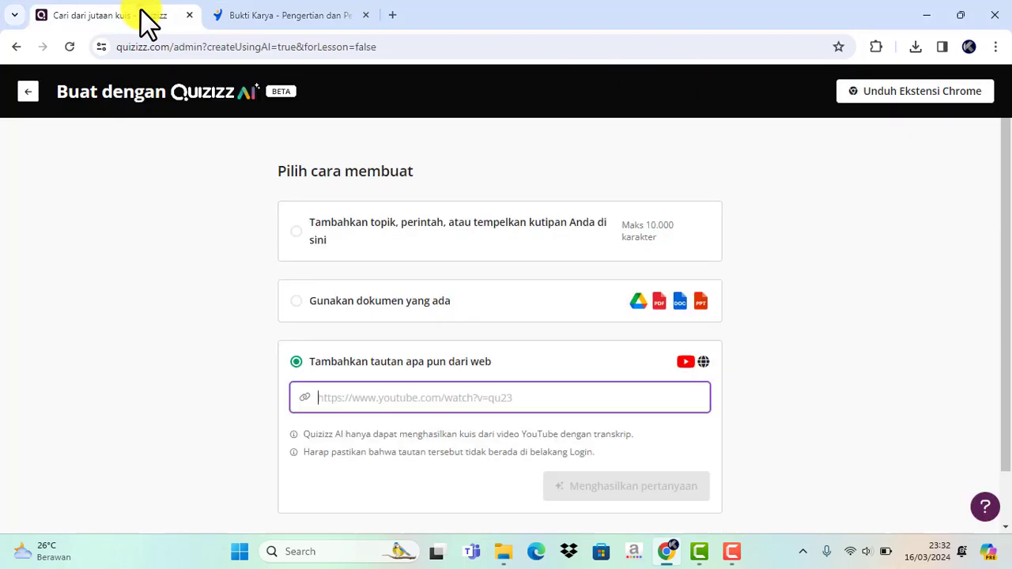
{"action": "right_click", "coordinate": [345, 398]}
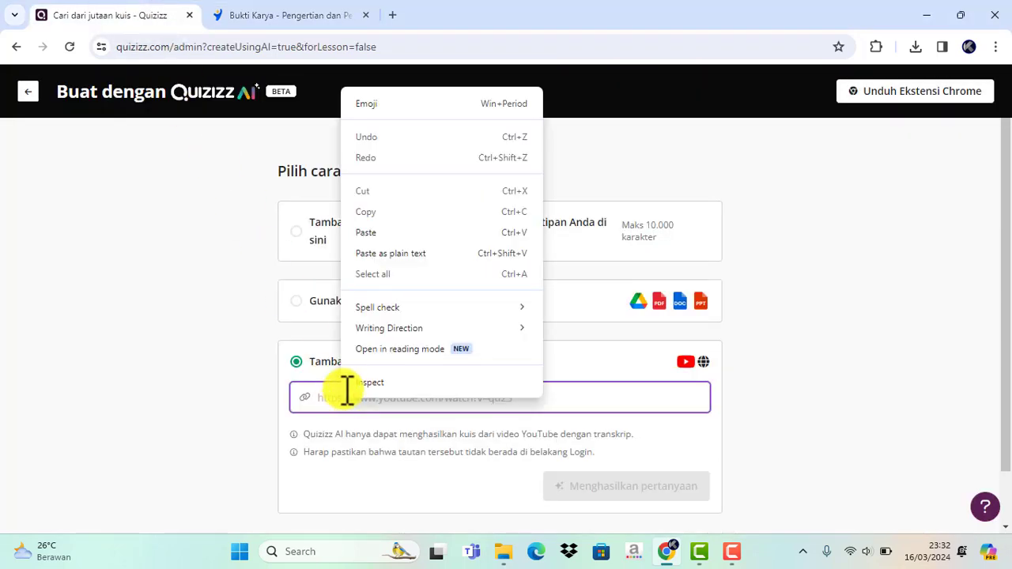
{"action": "left_click", "coordinate": [379, 234]}
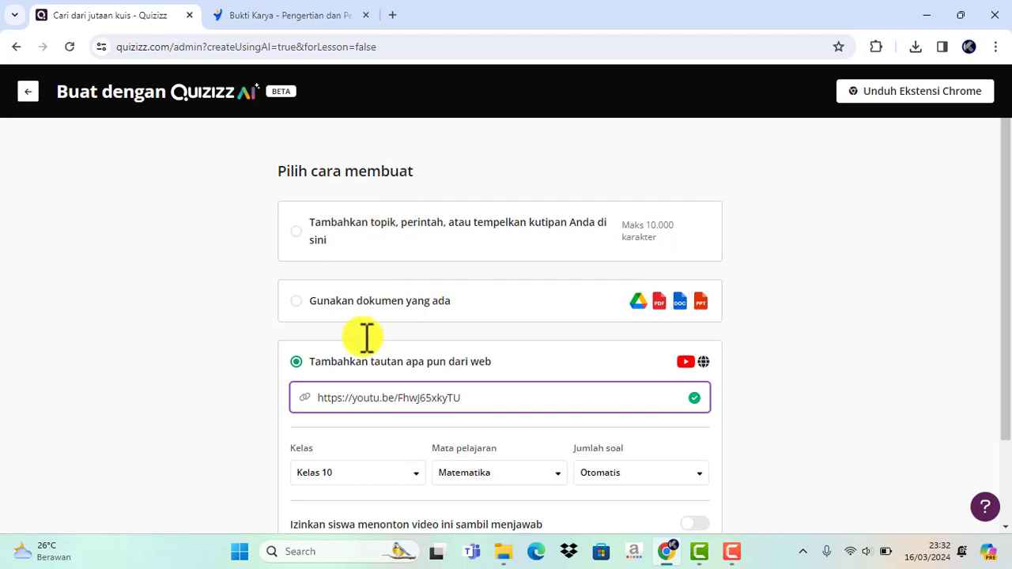
{"action": "scroll", "coordinate": [360, 372], "scroll_direction": "down", "scroll_amount": 1}
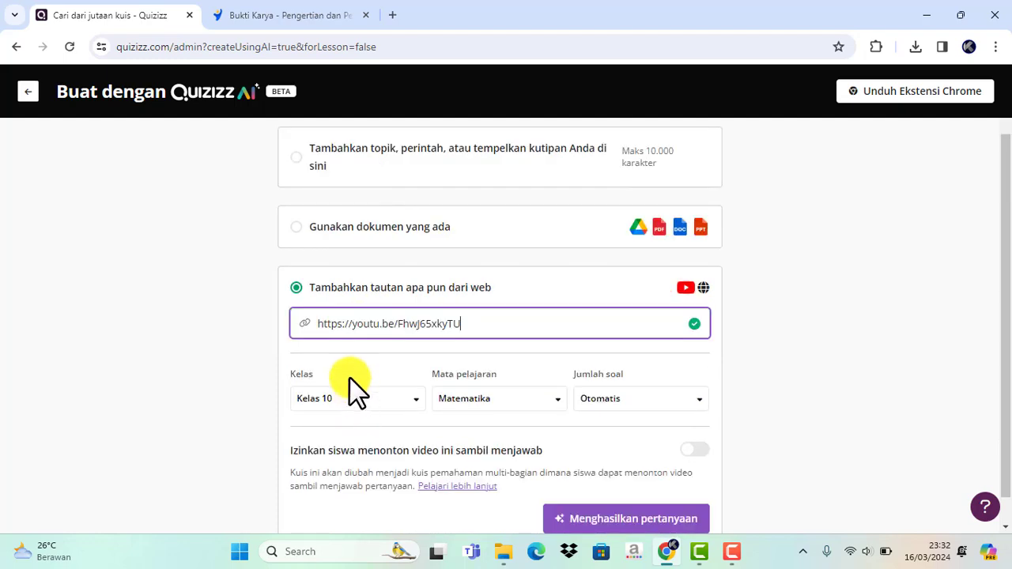
- Look up the class and subject in the work's details on Merdeka Mengajar, and return to the Quizizz form
{"action": "left_click", "coordinate": [300, 15]}
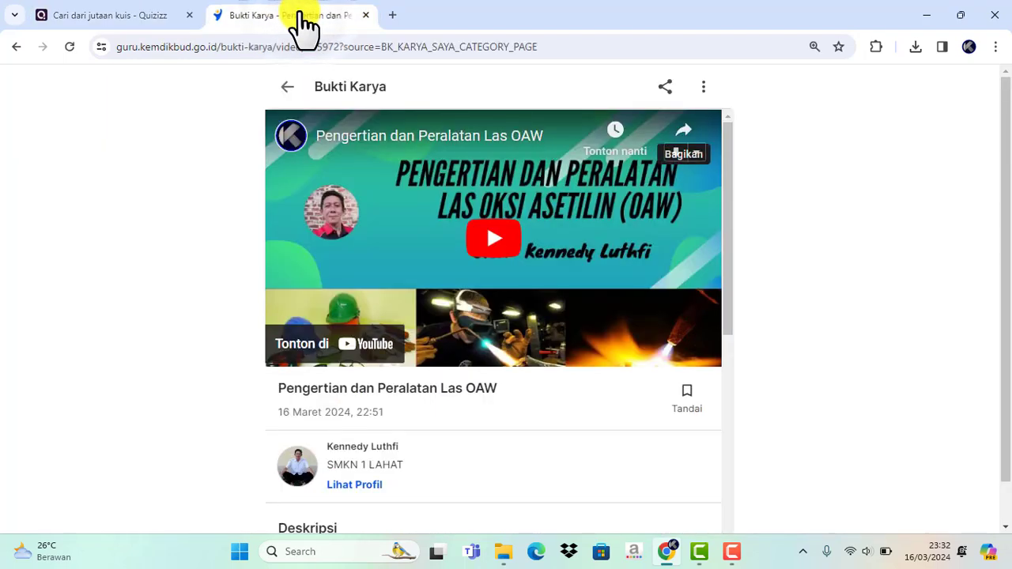
{"action": "scroll", "coordinate": [621, 293], "scroll_direction": "down", "scroll_amount": 3}
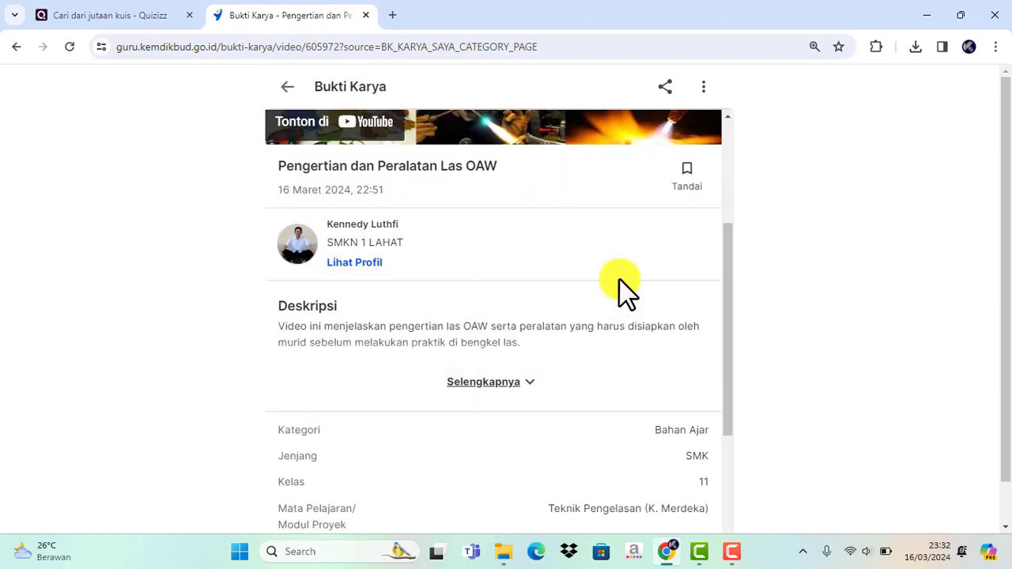
{"action": "scroll", "coordinate": [621, 285], "scroll_direction": "down", "scroll_amount": 2}
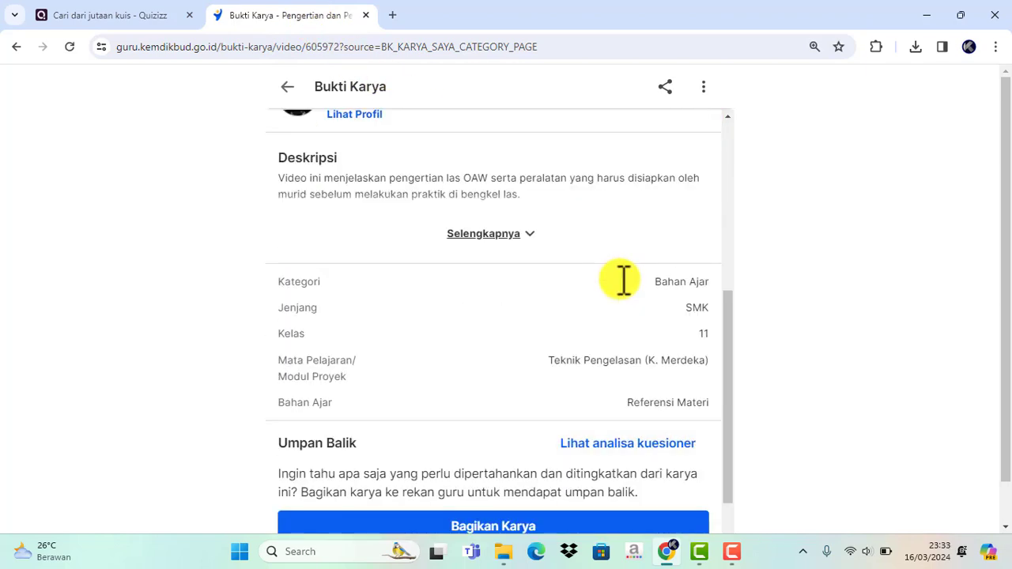
{"action": "left_click", "coordinate": [175, 17]}
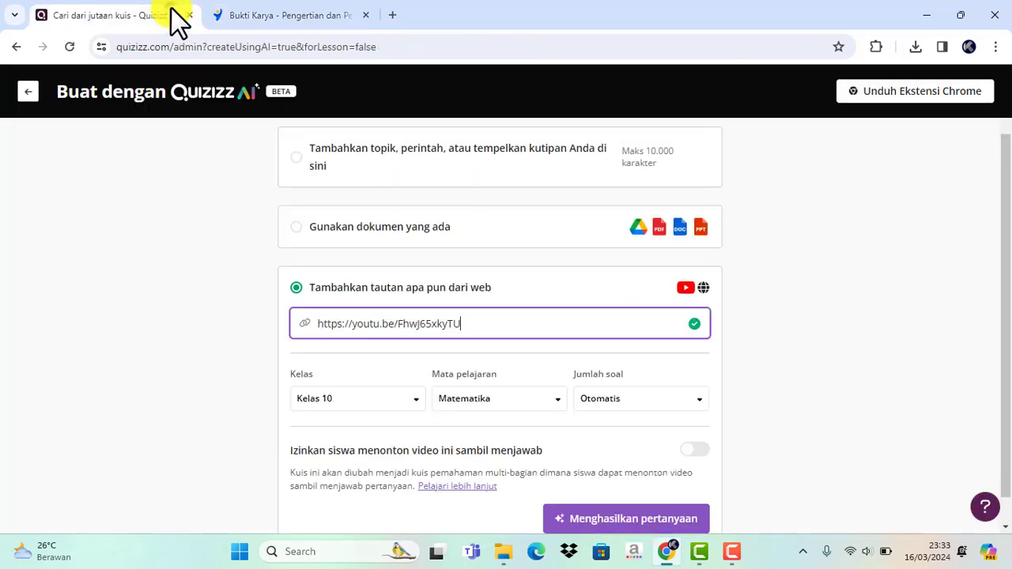
- Set the quiz's class to Kelas 11 and its subject to Spesialisasi
{"action": "left_click", "coordinate": [416, 399]}
{"action": "left_click_drag", "start_coordinate": [377, 281], "coordinate": [369, 345]}
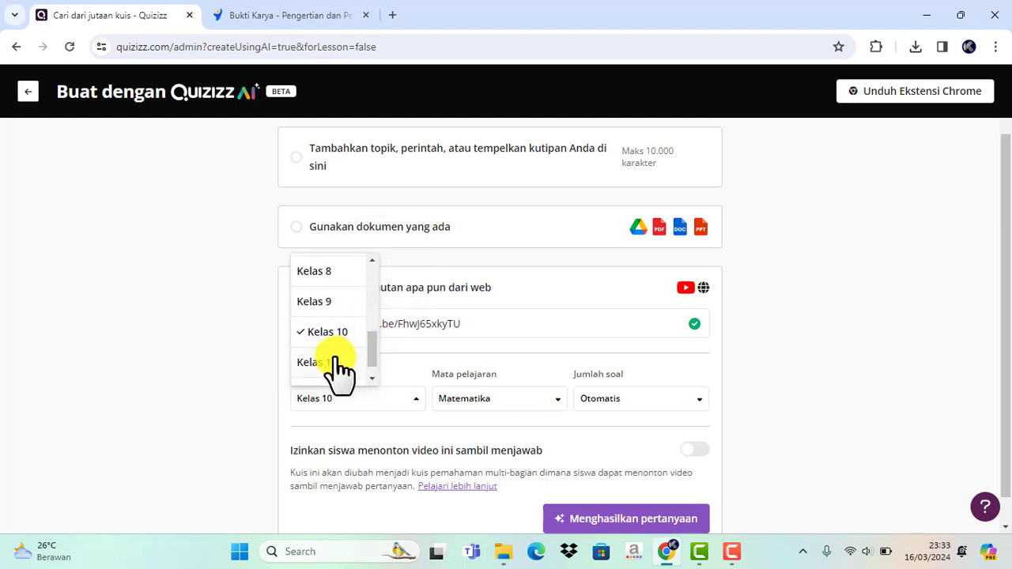
{"action": "left_click", "coordinate": [340, 361]}
{"action": "left_click", "coordinate": [553, 402]}
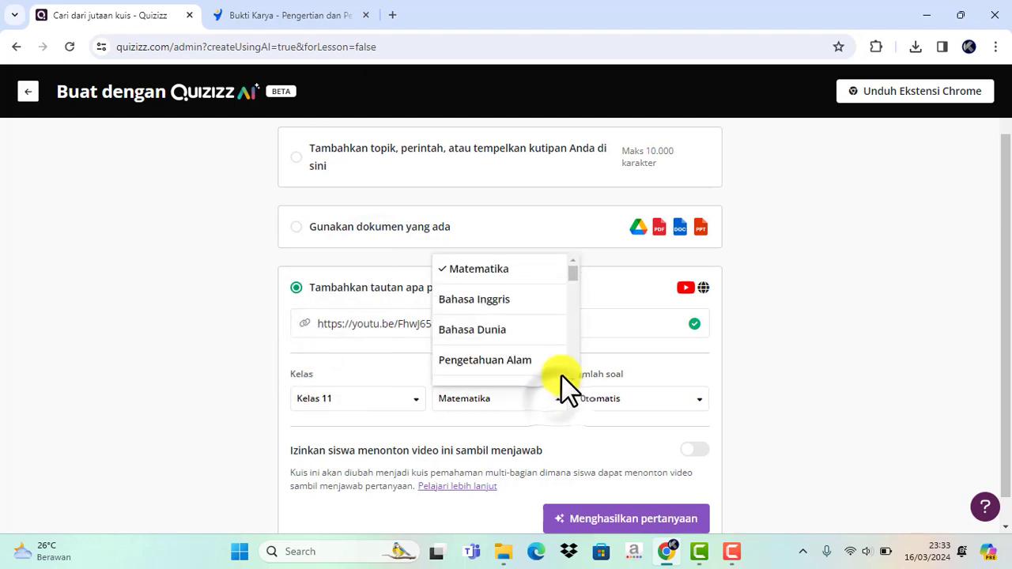
{"action": "left_click_drag", "start_coordinate": [572, 272], "coordinate": [565, 360]}
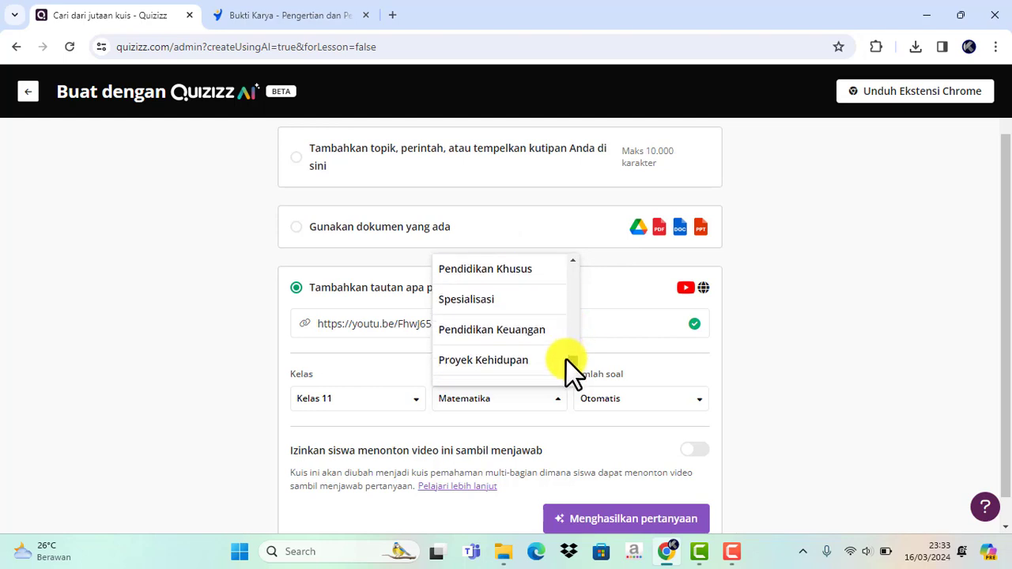
{"action": "left_click", "coordinate": [490, 300]}
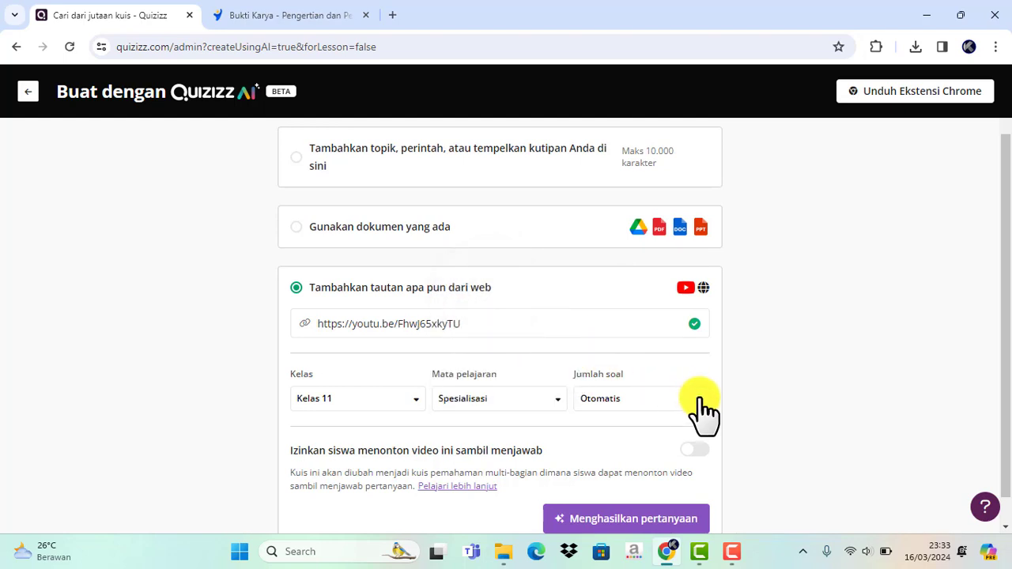
- Set the number of questions to 5 and generate the quiz questions from the video link
{"action": "left_click", "coordinate": [696, 391]}
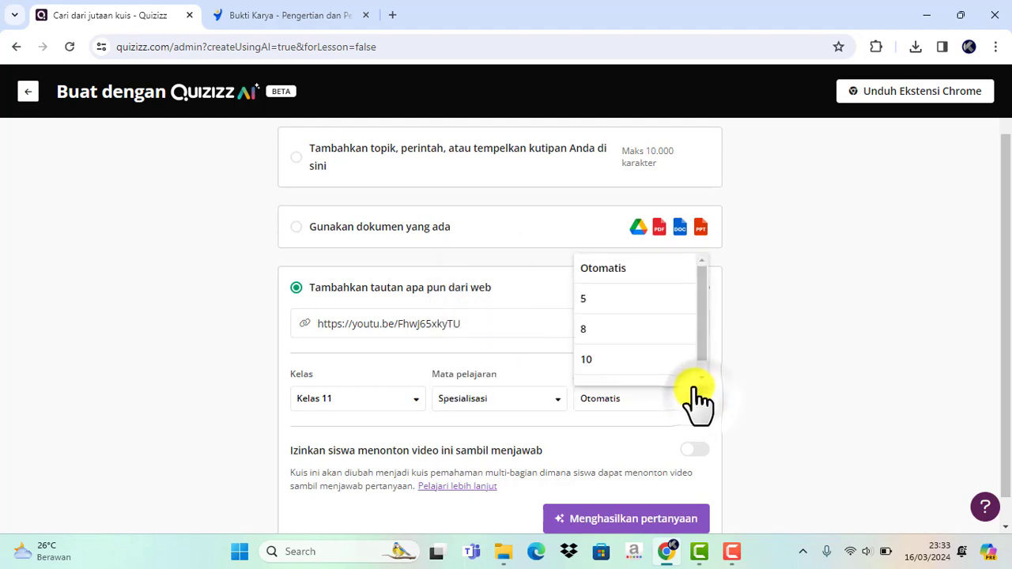
{"action": "left_click", "coordinate": [626, 299]}
{"action": "scroll", "coordinate": [655, 418], "scroll_direction": "down", "scroll_amount": 1}
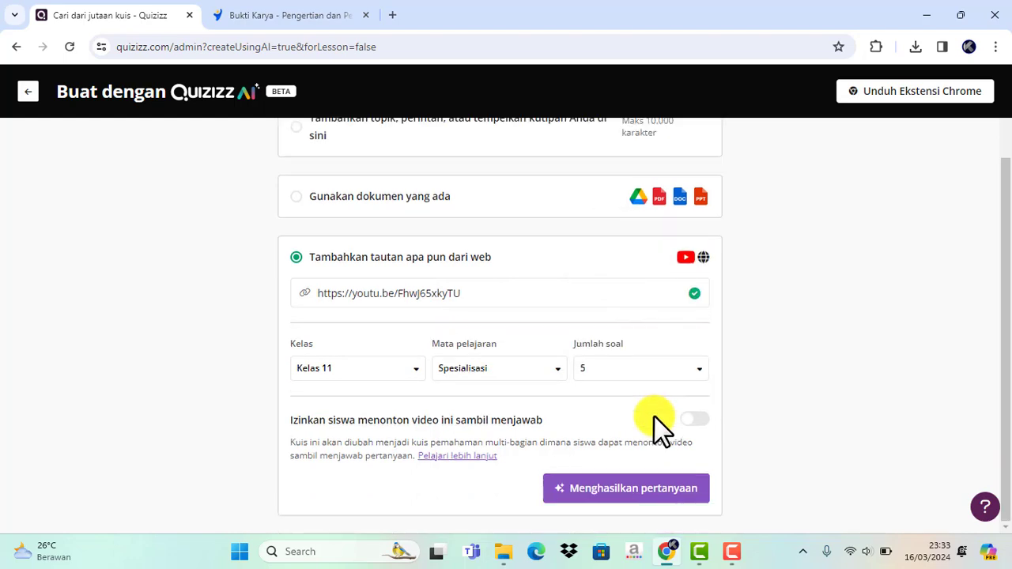
{"action": "left_click", "coordinate": [623, 496]}
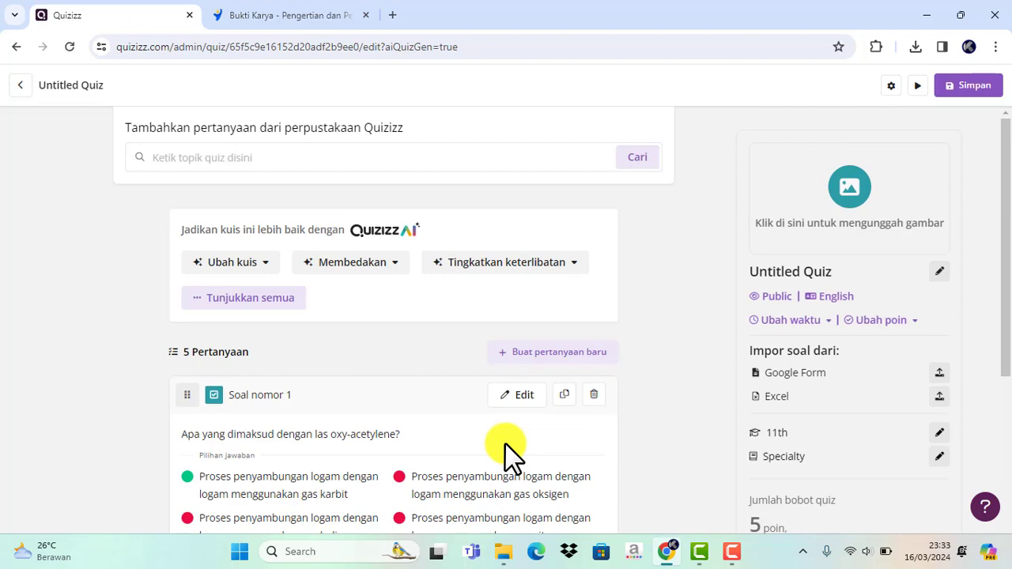
- Review the first generated questions and their answer options in the quiz editor
{"action": "scroll", "coordinate": [504, 442], "scroll_direction": "down", "scroll_amount": 3}
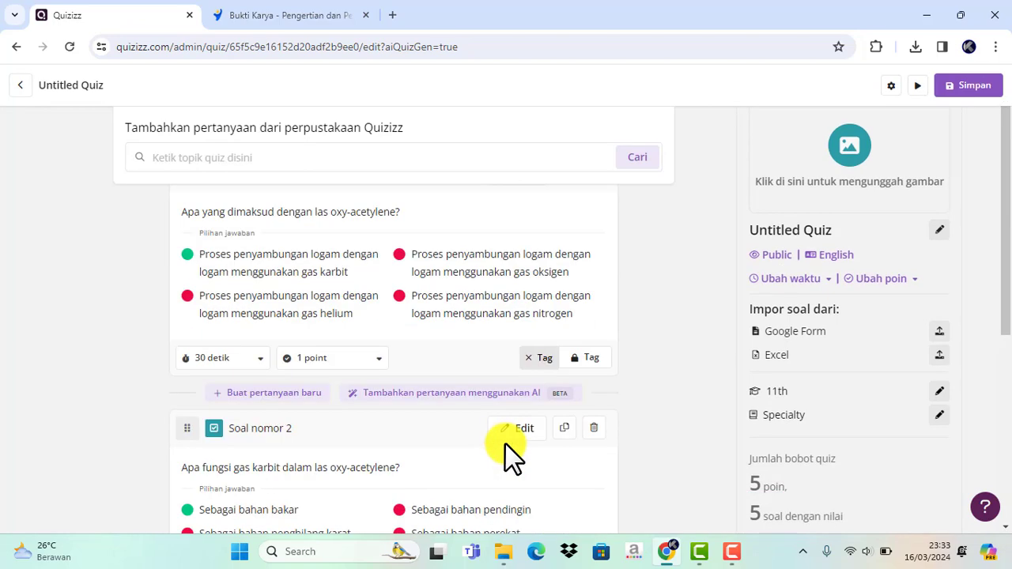
{"action": "scroll", "coordinate": [418, 402], "scroll_direction": "up", "scroll_amount": 1}
{"action": "scroll", "coordinate": [332, 364], "scroll_direction": "up", "scroll_amount": 1}
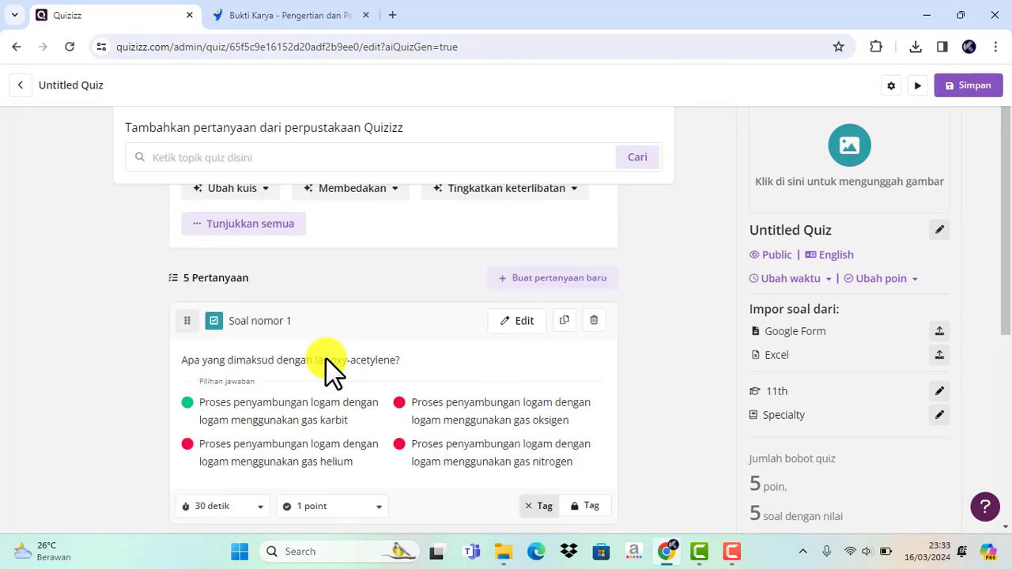
{"action": "scroll", "coordinate": [327, 360], "scroll_direction": "down", "scroll_amount": 2}
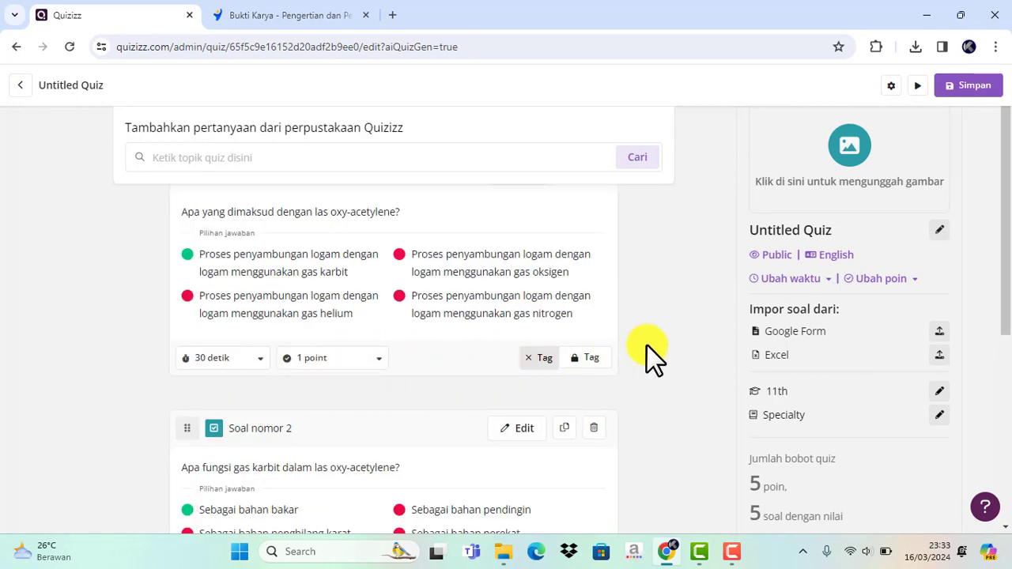
{"action": "scroll", "coordinate": [647, 344], "scroll_direction": "up", "scroll_amount": 3}
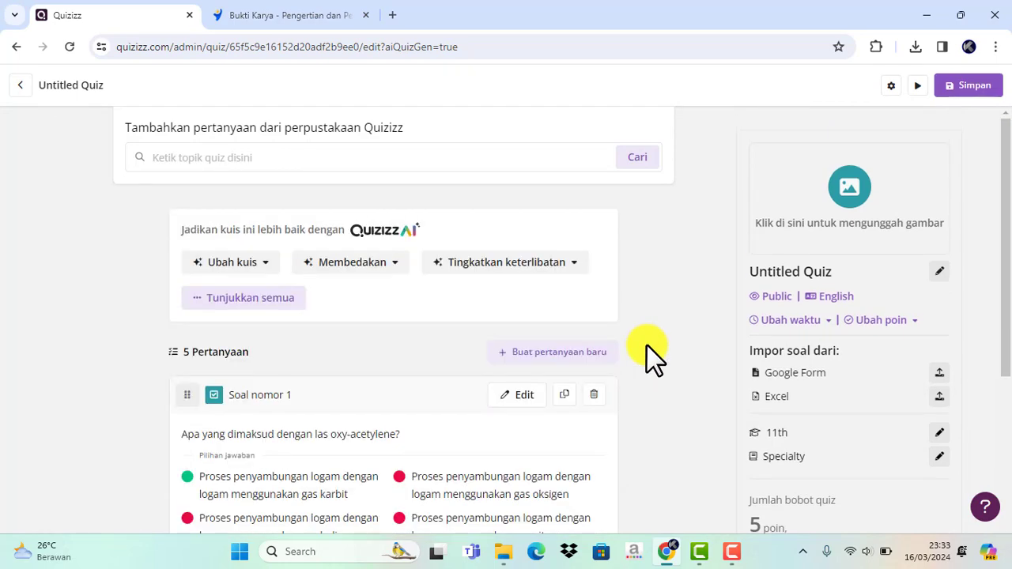